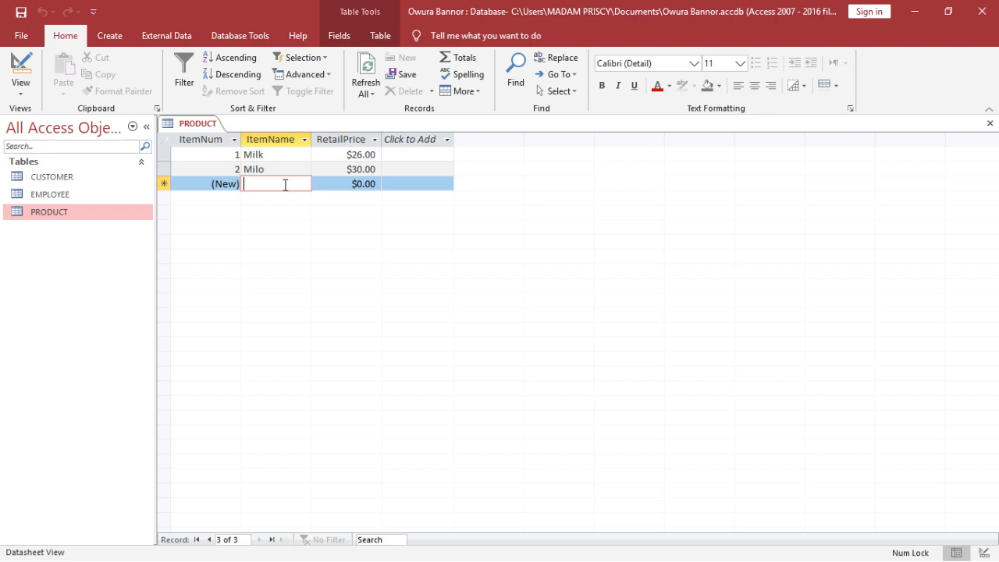
- Add a product record named Sugar with a retail price of 35
{"action": "type", "text": "S"}
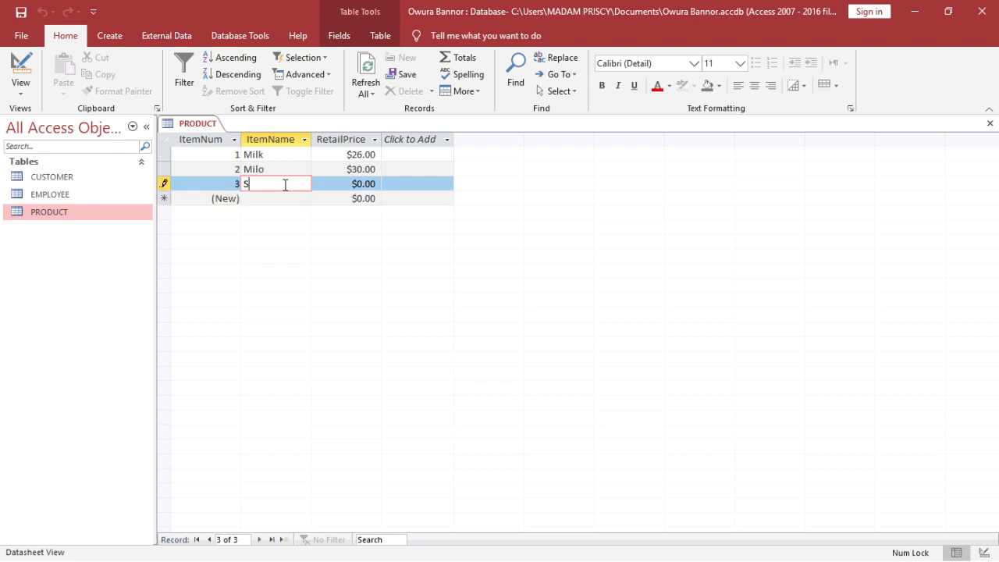
{"action": "type", "text": "ugar"}
{"action": "key", "text": "Tab"}
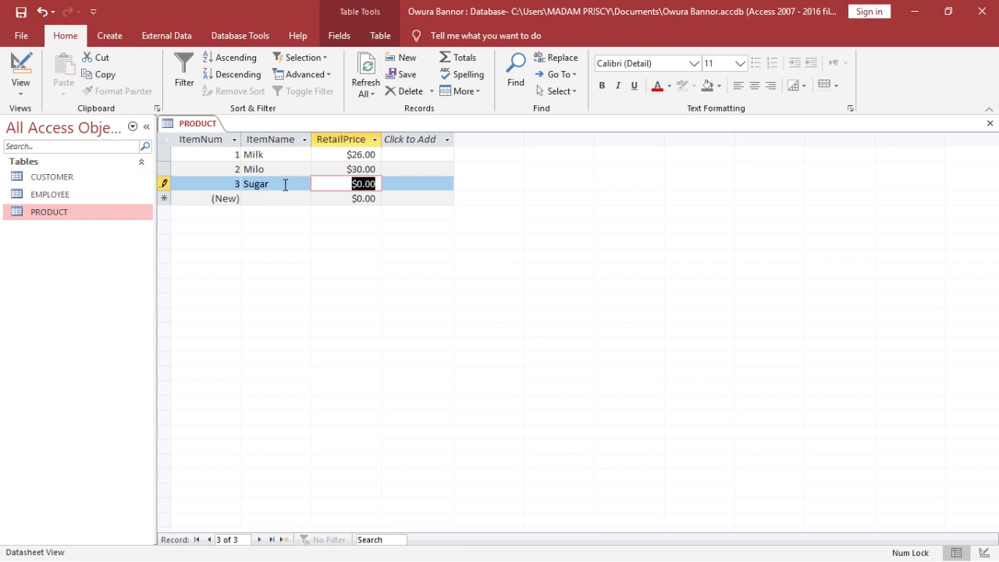
{"action": "type", "text": "35"}
{"action": "key", "text": "Tab"}
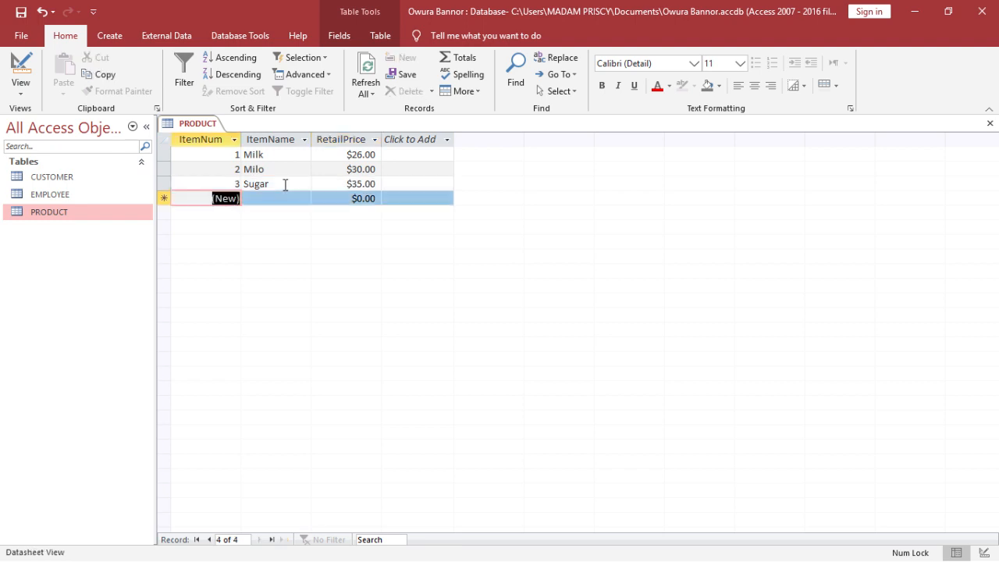
- Add a product record named Biscuit with a retail price of 20
{"action": "key", "text": "Tab"}
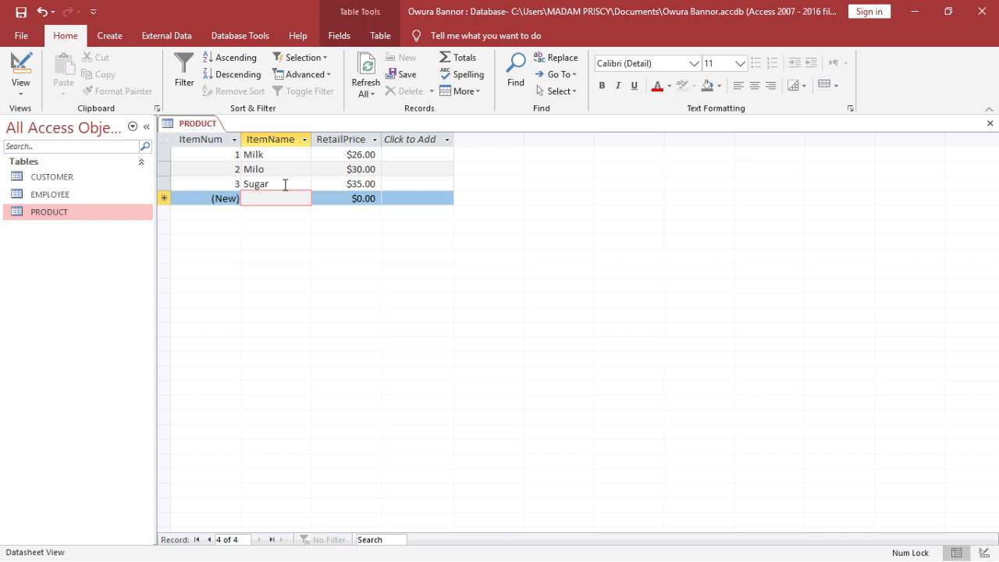
{"action": "type", "text": "Biscuit"}
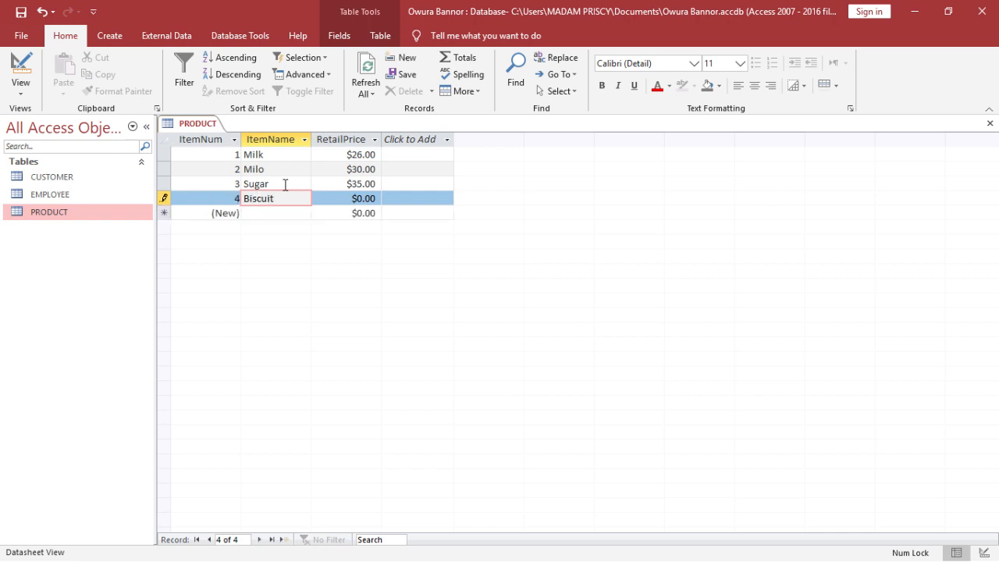
{"action": "key", "text": "Tab"}
{"action": "type", "text": "20"}
{"action": "key", "text": "Tab"}
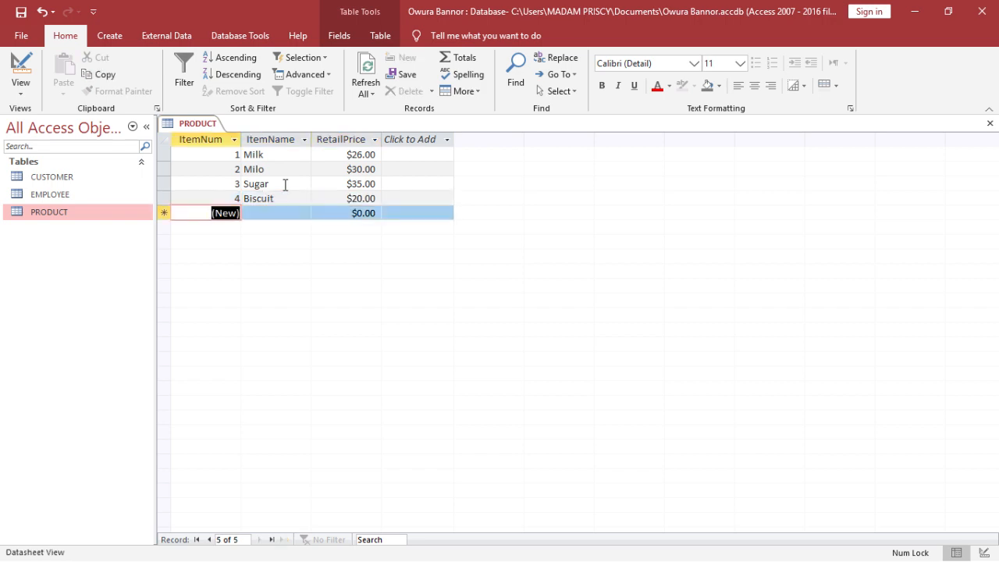
- Add a product record named Nido with a retail price of 25
{"action": "key", "text": "5"}
{"action": "key", "text": "Tab"}
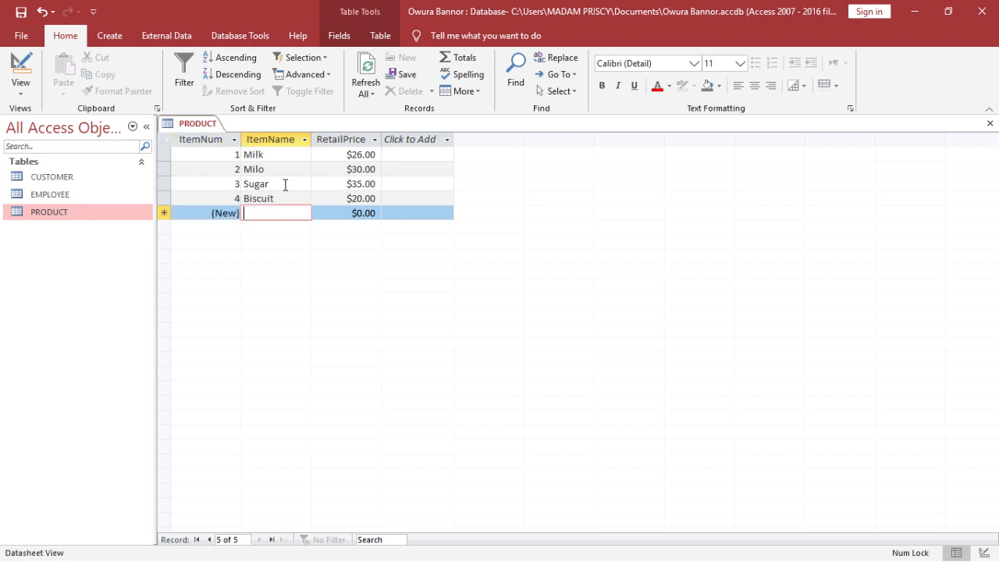
{"action": "type", "text": "Ni"}
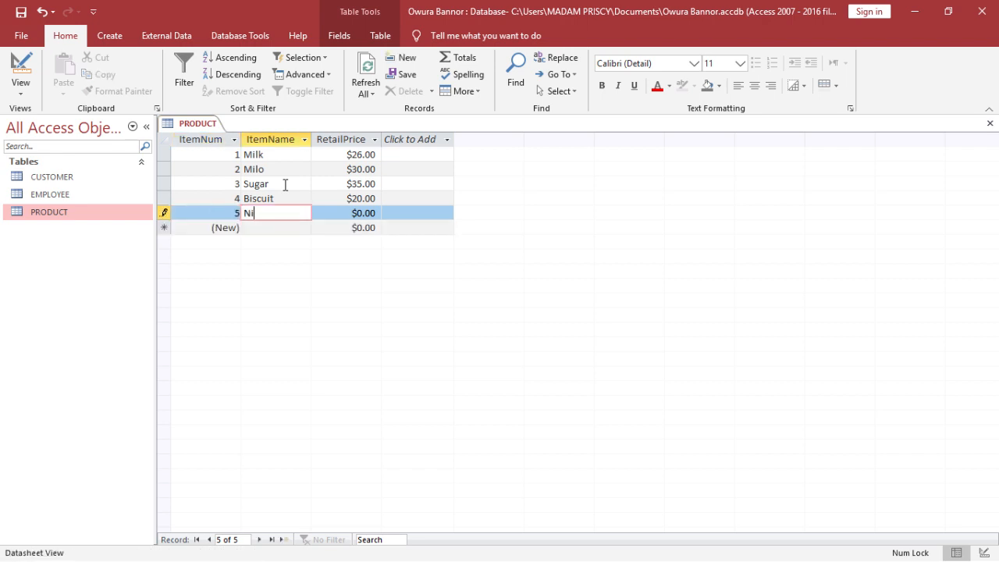
{"action": "type", "text": "do"}
{"action": "key", "text": "Tab"}
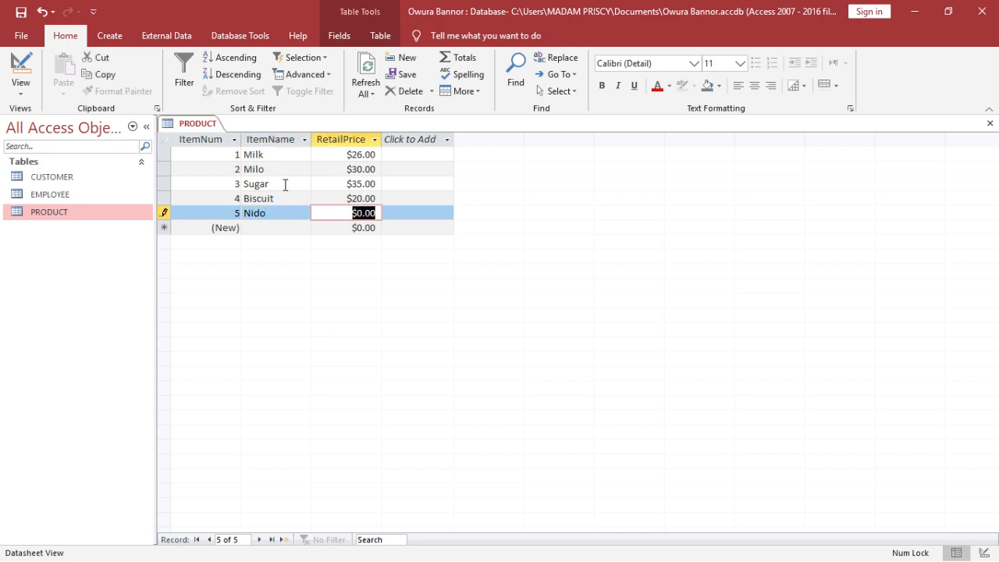
{"action": "type", "text": "25"}
{"action": "key", "text": "Tab"}
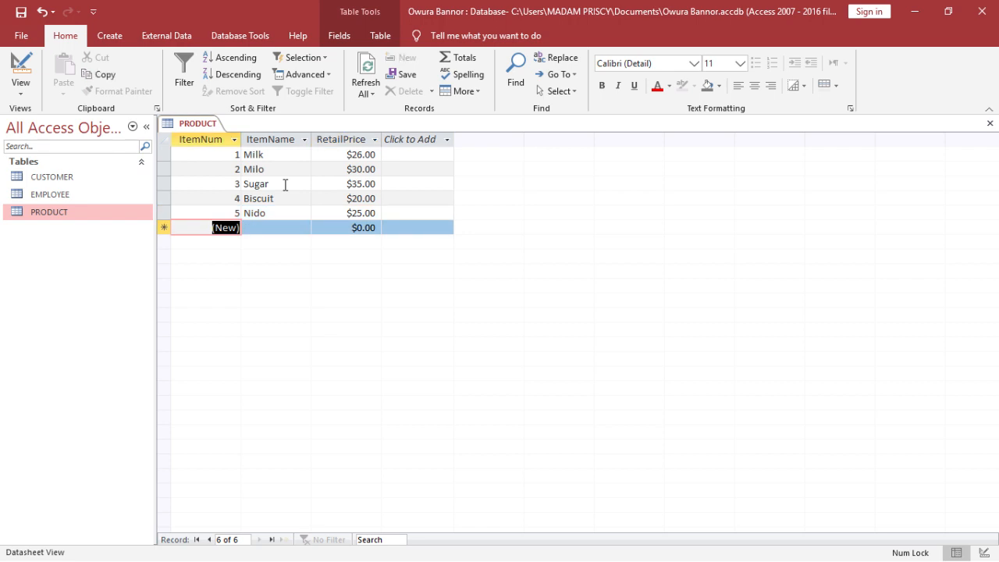
- Add a product record named Gari with a retail price of 28
{"action": "key", "text": "Tab"}
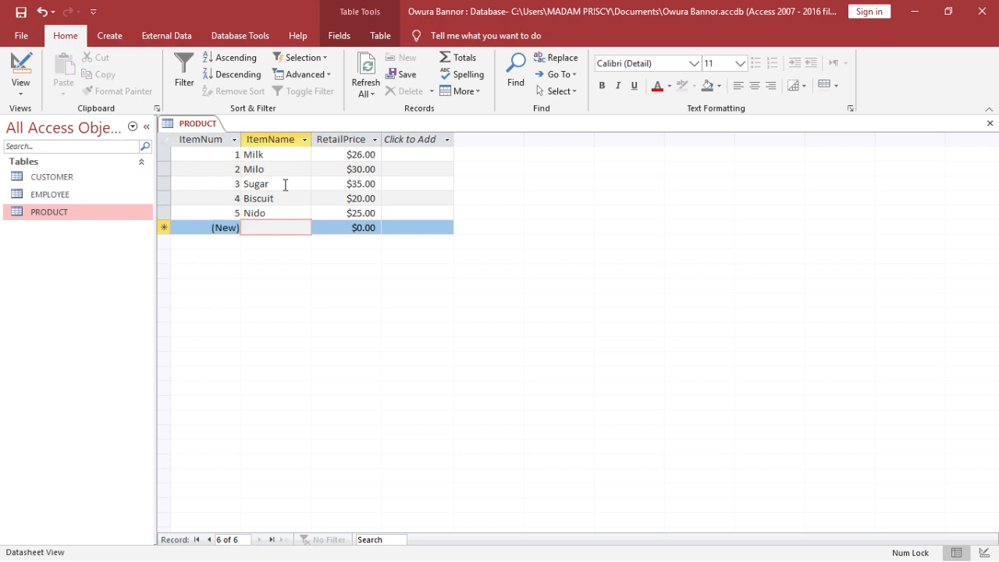
{"action": "type", "text": "Gari"}
{"action": "key", "text": "Tab"}
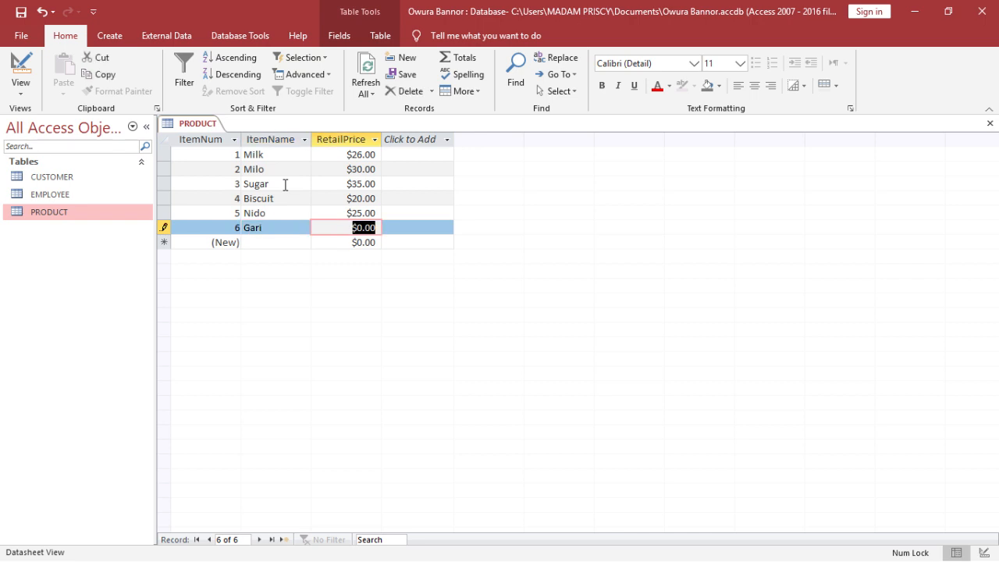
{"action": "type", "text": "28"}
{"action": "key", "text": "Tab"}
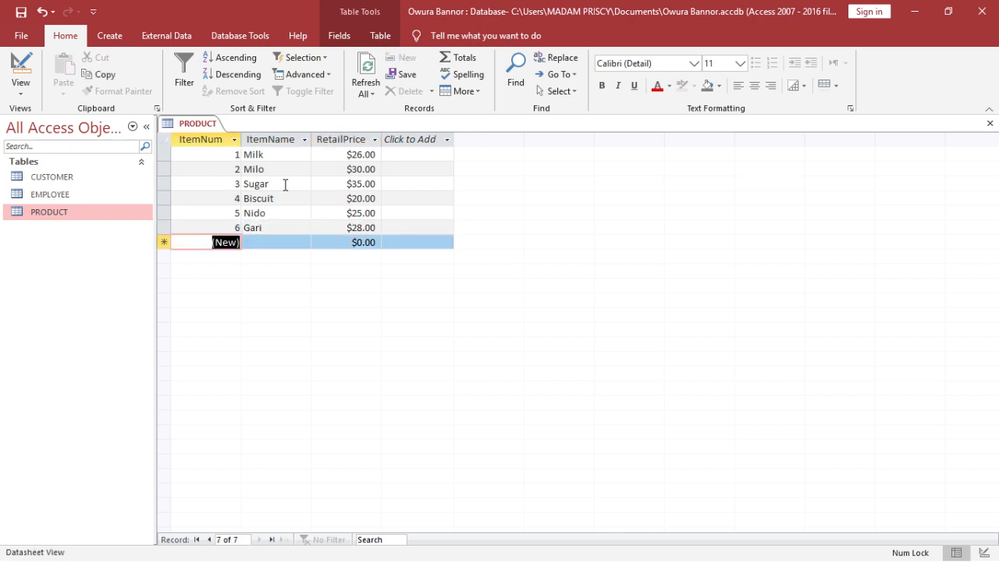
- Add a product record named Chocolate with a retail price of 40, then close the PRODUCT table
{"action": "key", "text": "Tab"}
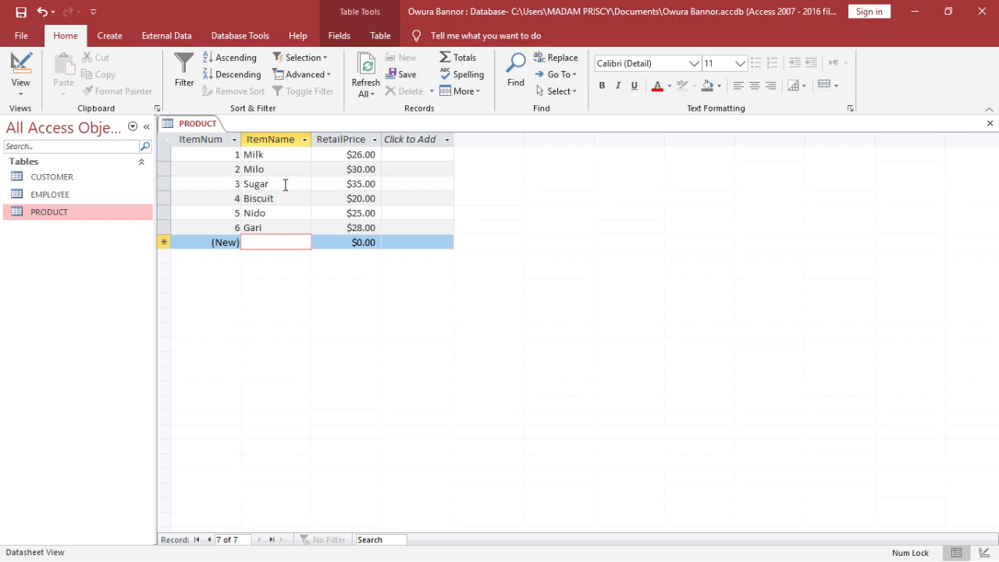
{"action": "type", "text": "Cho"}
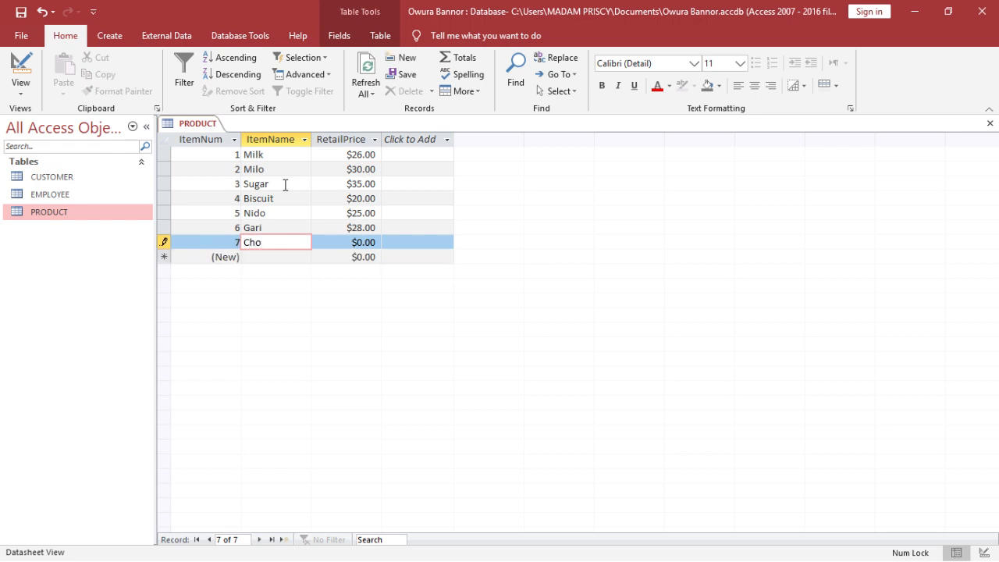
{"action": "type", "text": "colate"}
{"action": "key", "text": "Tab"}
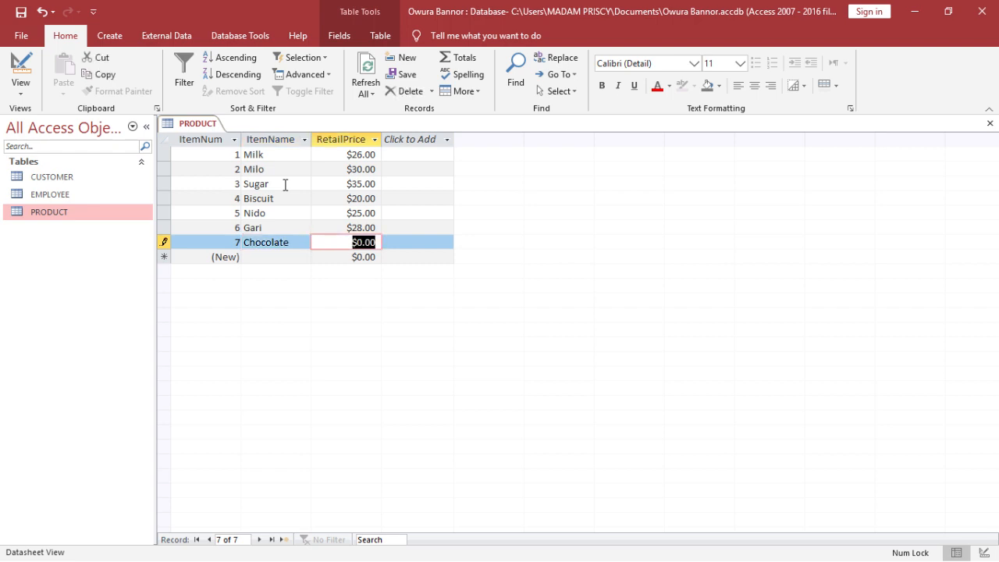
{"action": "type", "text": "40"}
{"action": "key", "text": "Tab"}
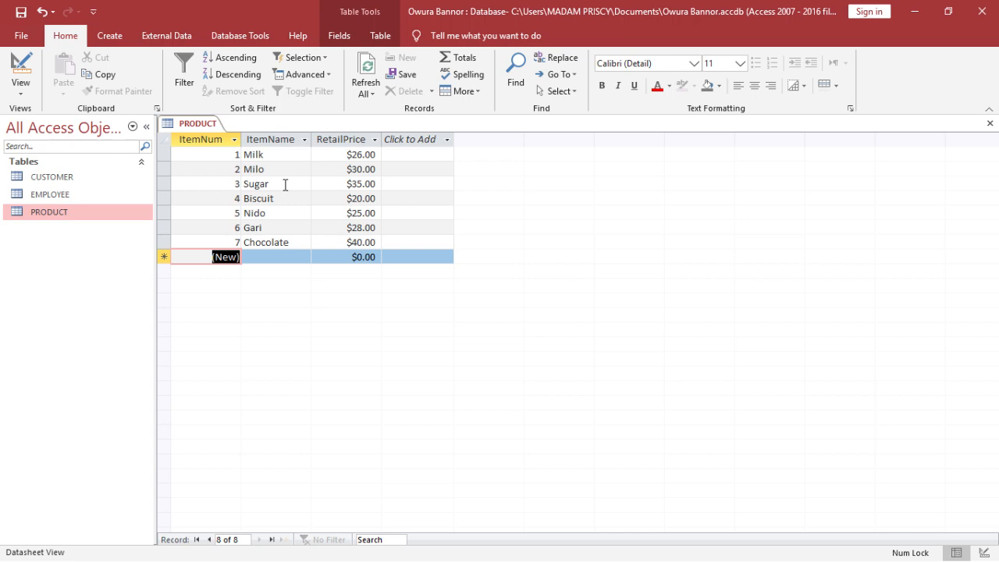
{"action": "left_click", "coordinate": [990, 123]}
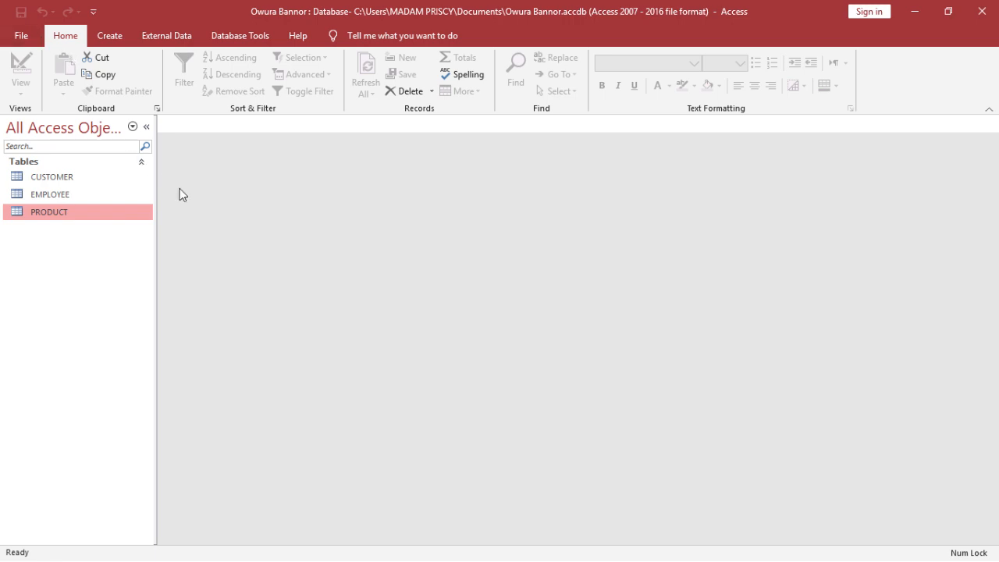
- Create a new table, switch it to Design View and save it as ORDER
{"action": "left_click", "coordinate": [117, 41]}
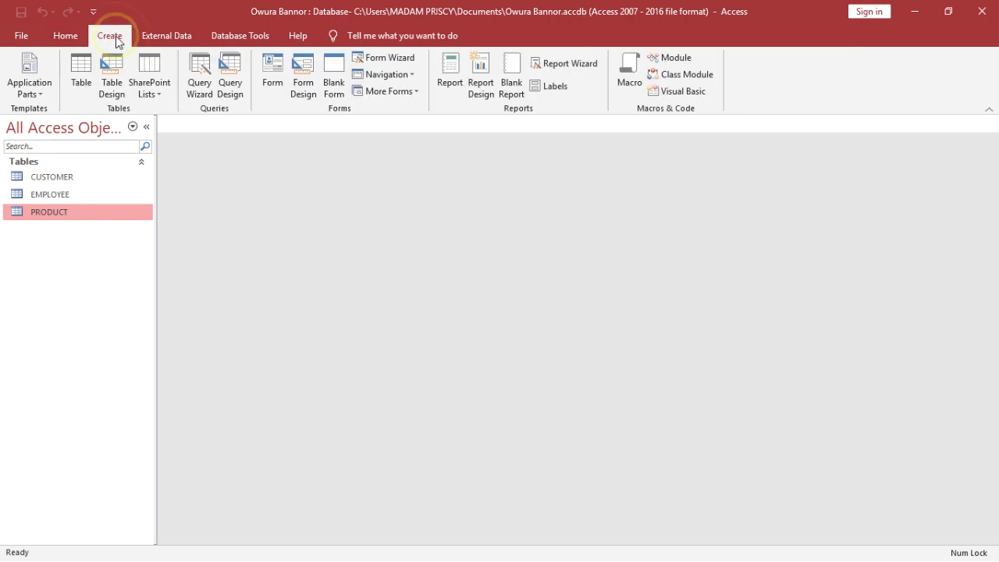
{"action": "left_click", "coordinate": [81, 68]}
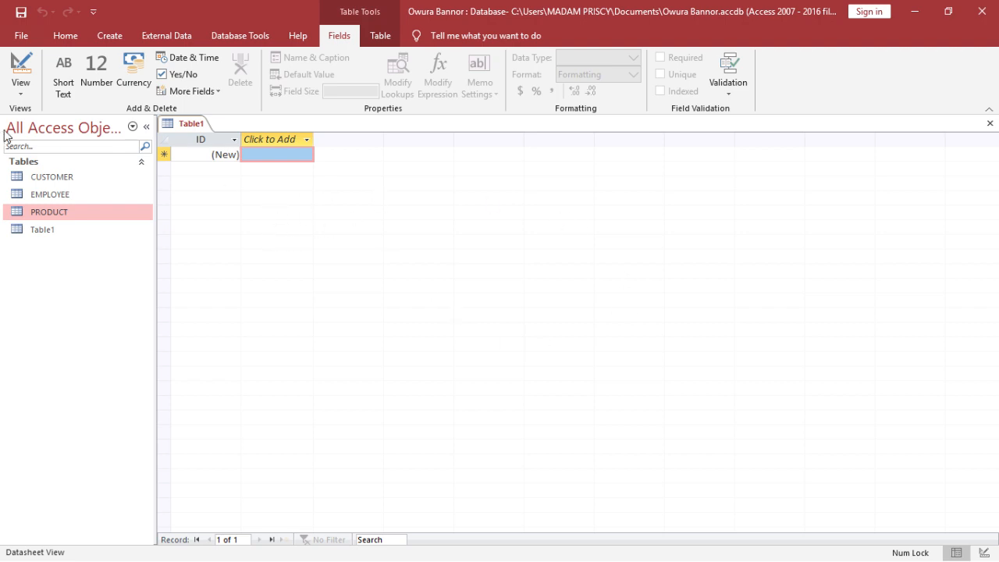
{"action": "left_click", "coordinate": [22, 95]}
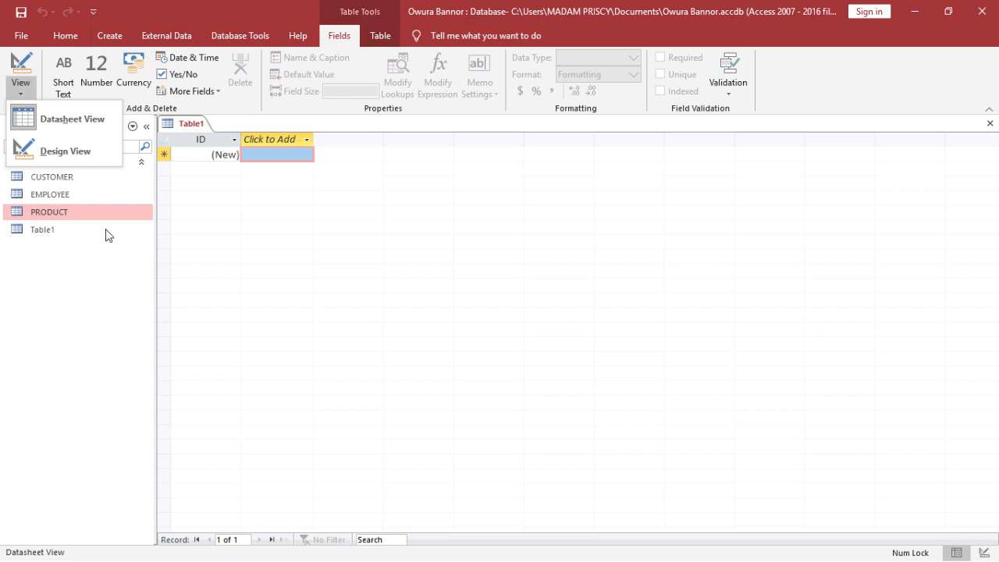
{"action": "left_click", "coordinate": [93, 156]}
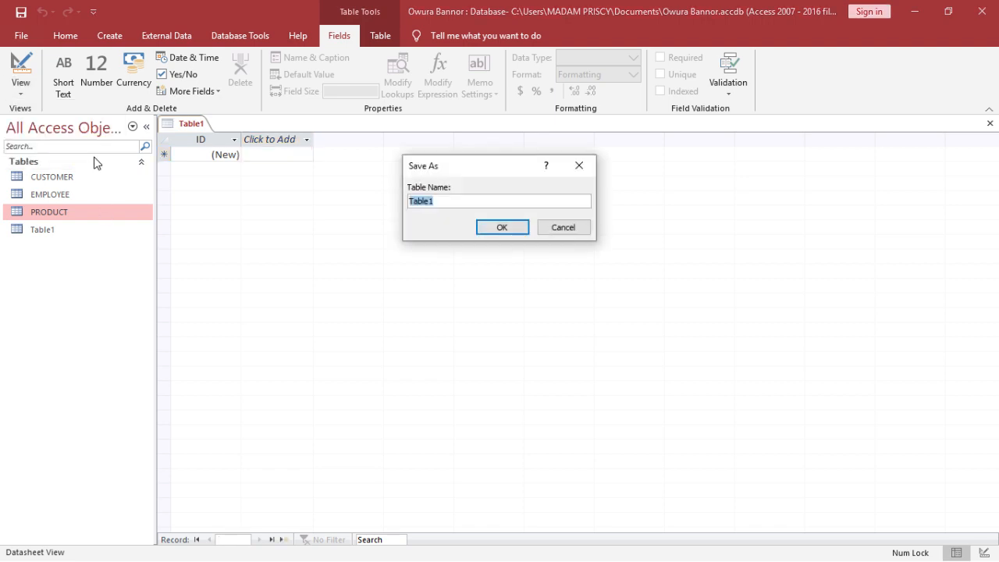
{"action": "key", "text": "Caps_Lock"}
{"action": "type", "text": "ORDER"}
{"action": "left_click", "coordinate": [514, 229]}
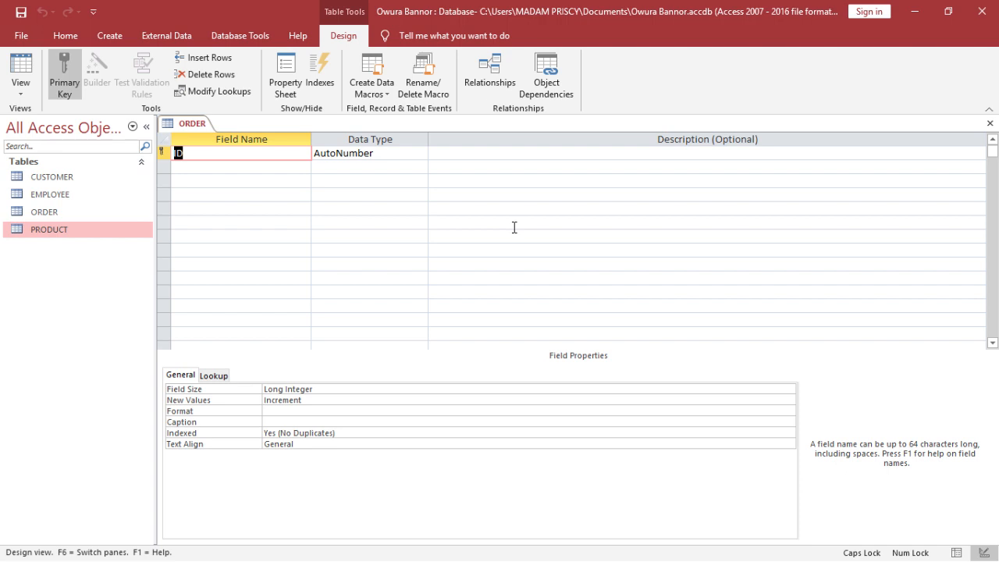
- Rename the first field to OrderNum, keeping its AutoNumber data type
{"action": "key", "text": "Caps_Lock"}
{"action": "type", "text": "OrderNum"}
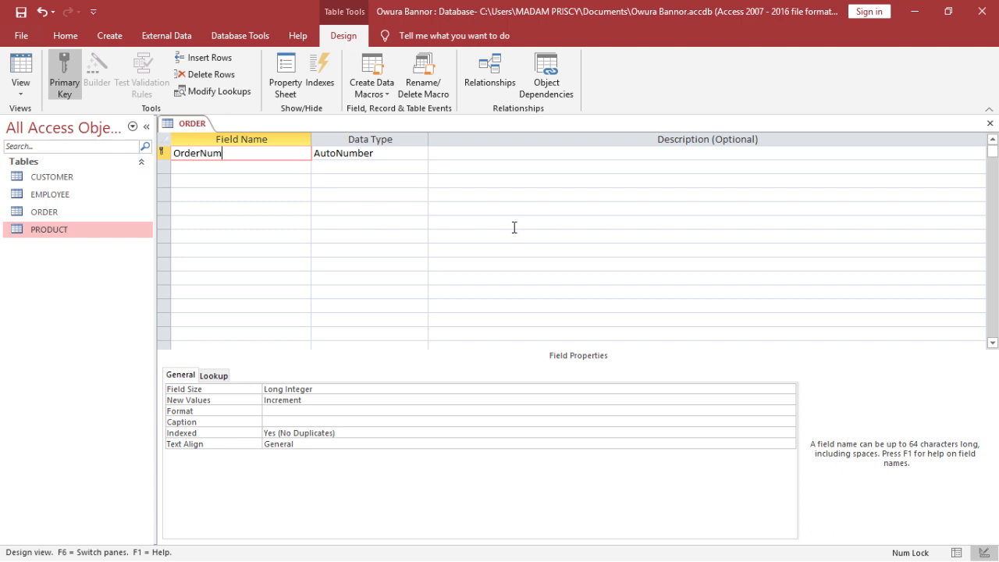
{"action": "key", "text": "Tab"}
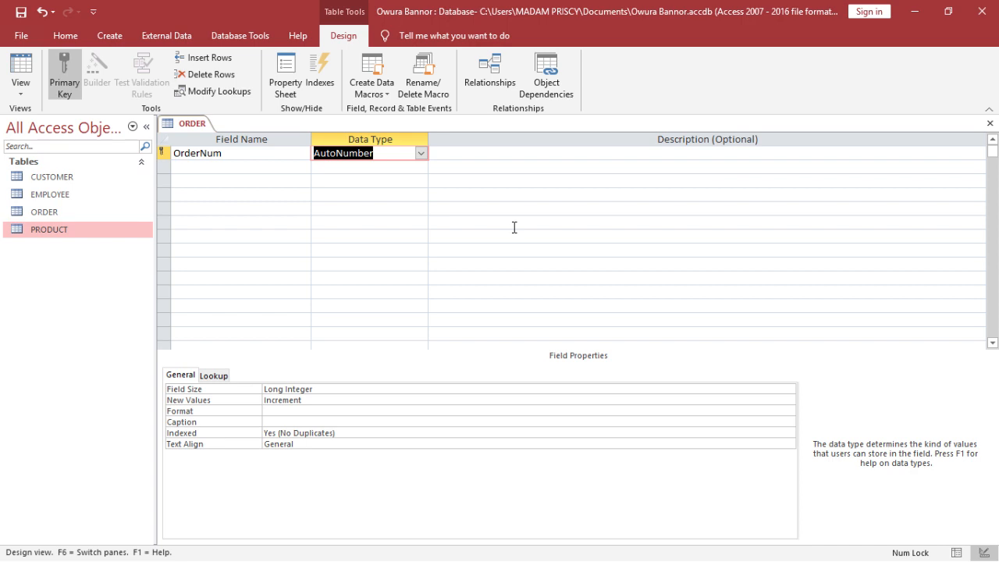
{"action": "key", "text": "Tab"}
{"action": "key", "text": "Tab"}
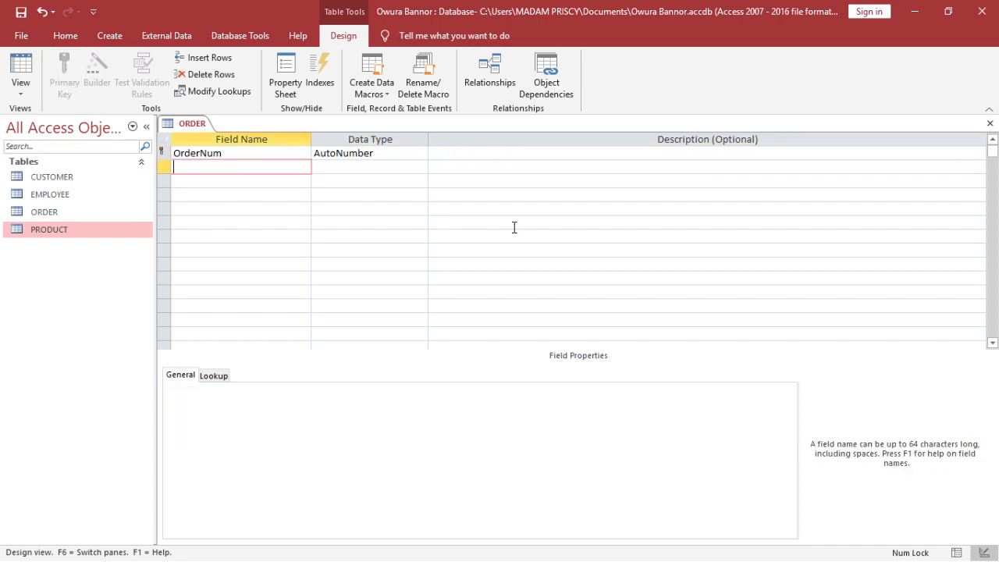
- Add an OrderDate field with the Date/Time data type
{"action": "type", "text": "OrderDate"}
{"action": "key", "text": "Tab"}
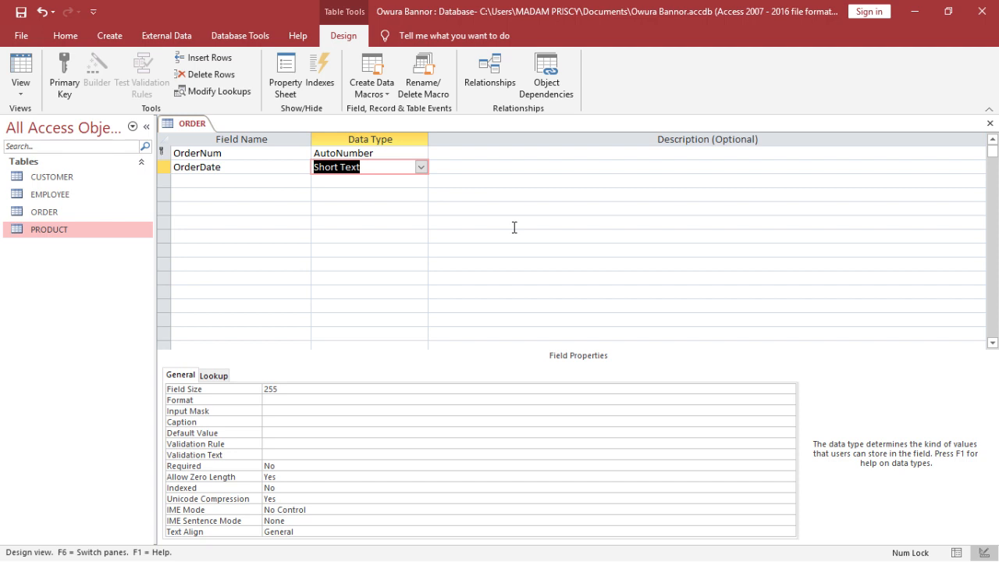
{"action": "left_click", "coordinate": [419, 168]}
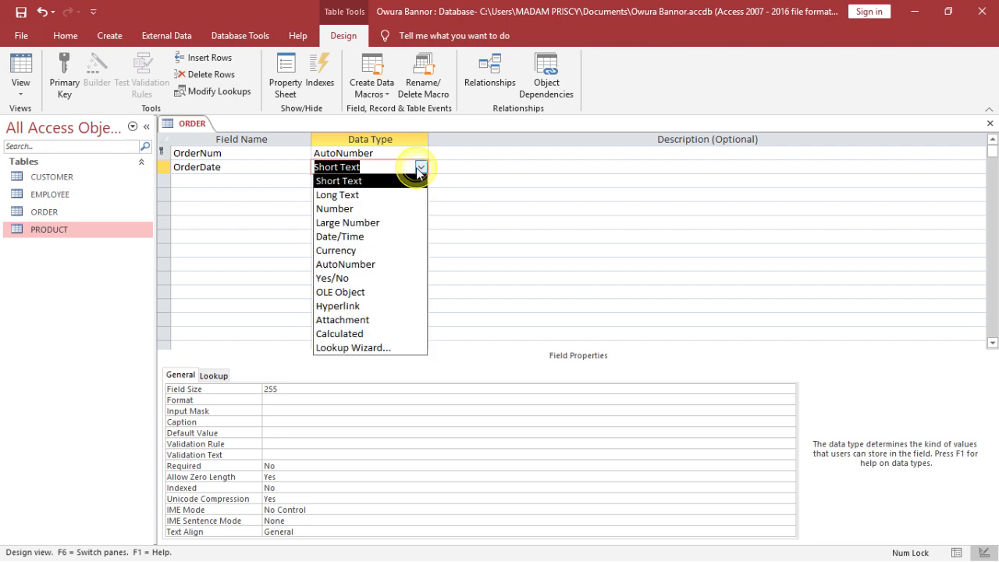
{"action": "left_click", "coordinate": [412, 236]}
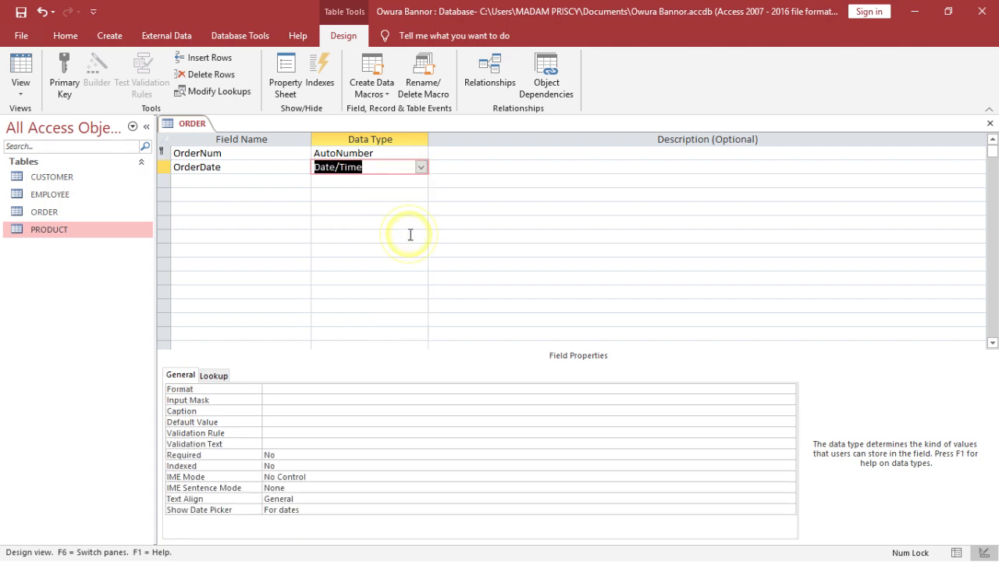
- Add an ItemNum field with the Number data type
{"action": "left_click", "coordinate": [202, 180]}
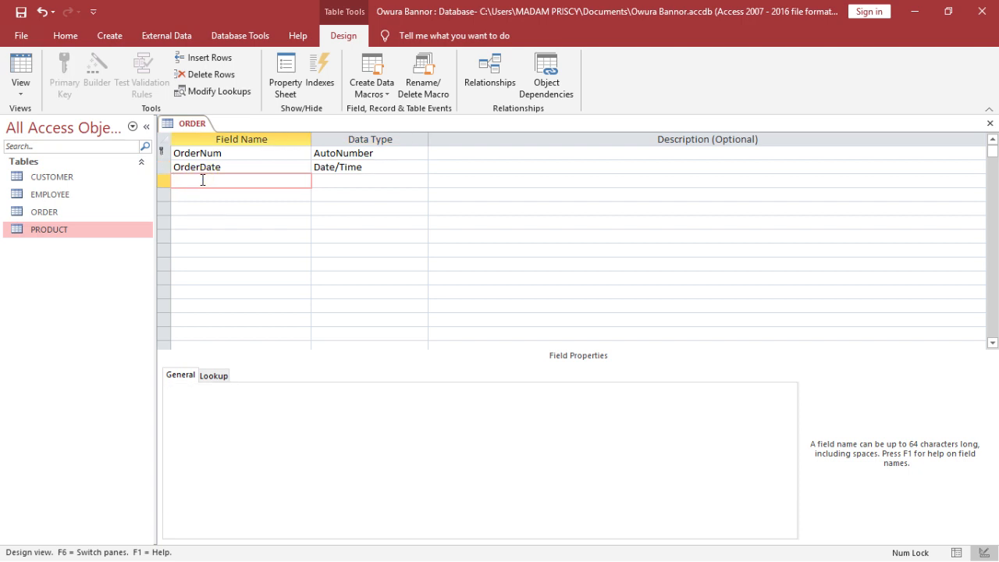
{"action": "type", "text": "ItemNum"}
{"action": "key", "text": "Tab"}
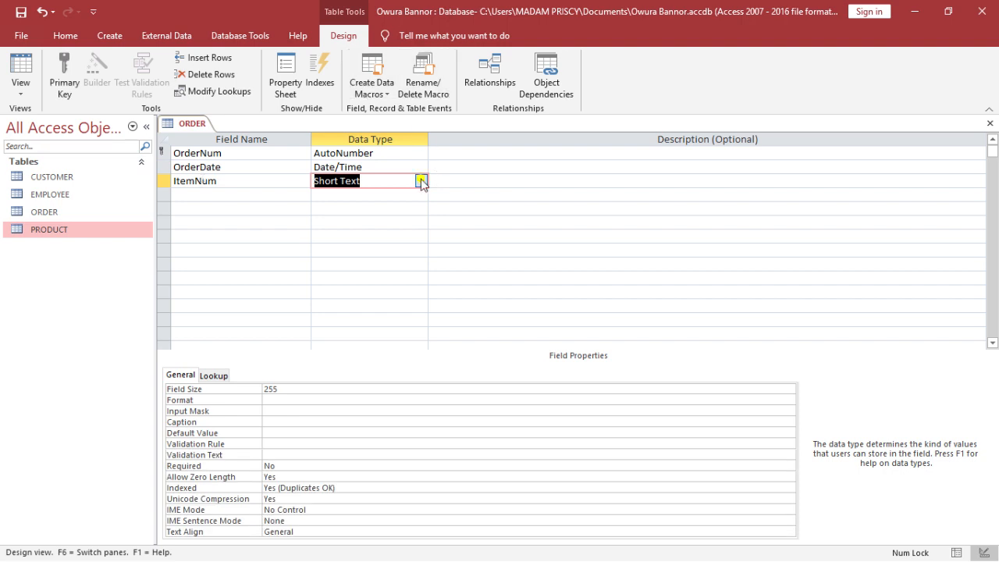
{"action": "left_click", "coordinate": [421, 180]}
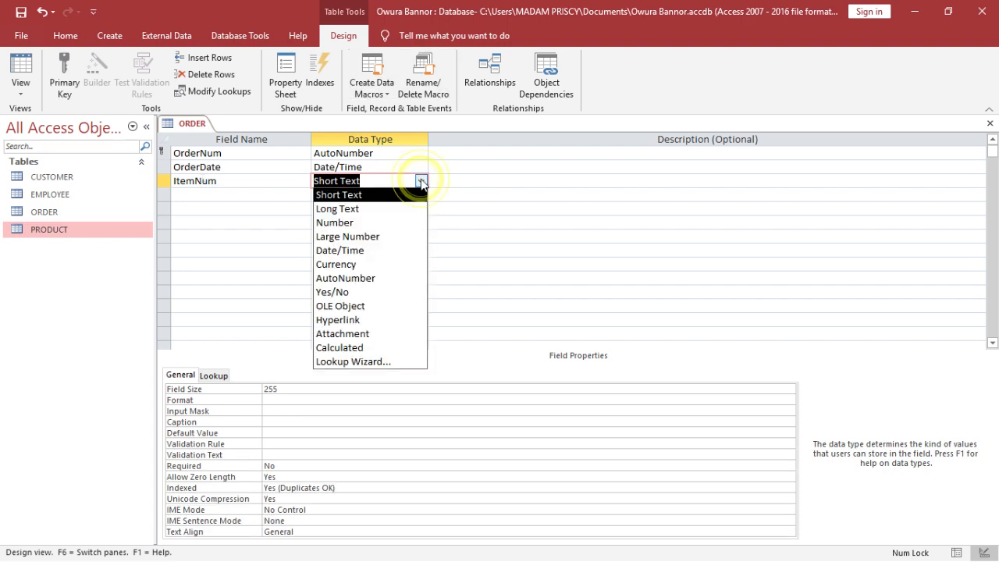
{"action": "left_click", "coordinate": [396, 224]}
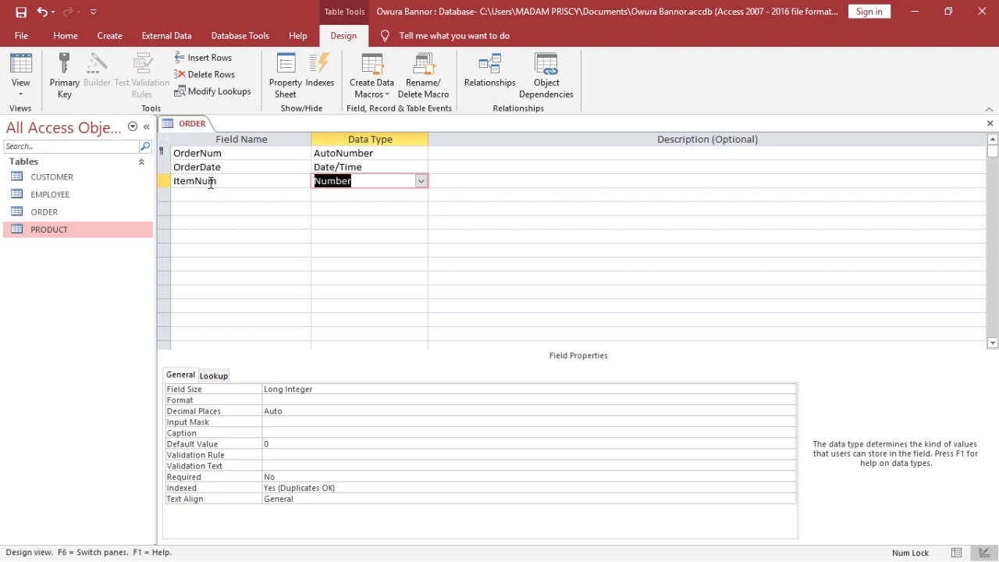
- Open the PRODUCT table and view its design
{"action": "double_click", "coordinate": [139, 227]}
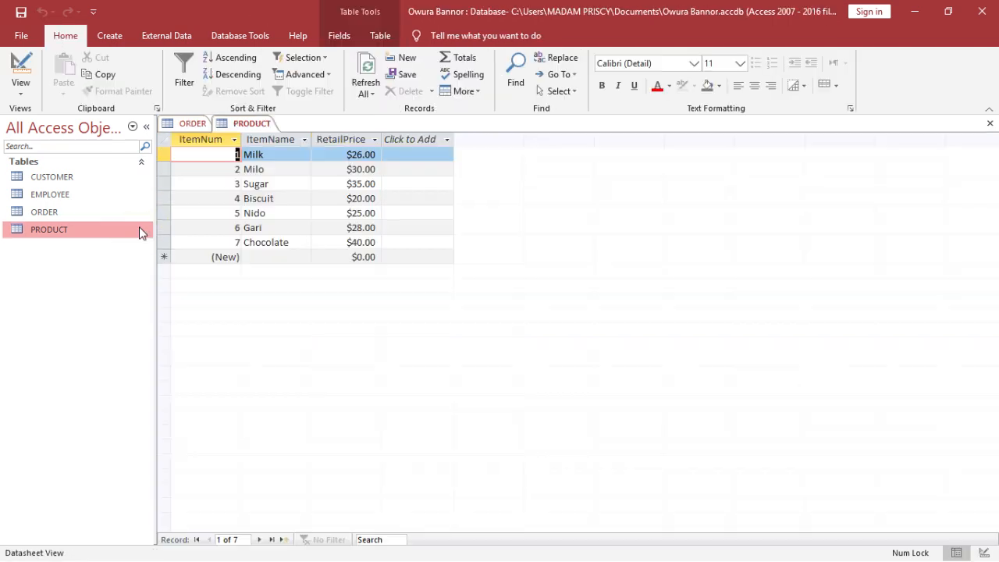
{"action": "left_click", "coordinate": [24, 64]}
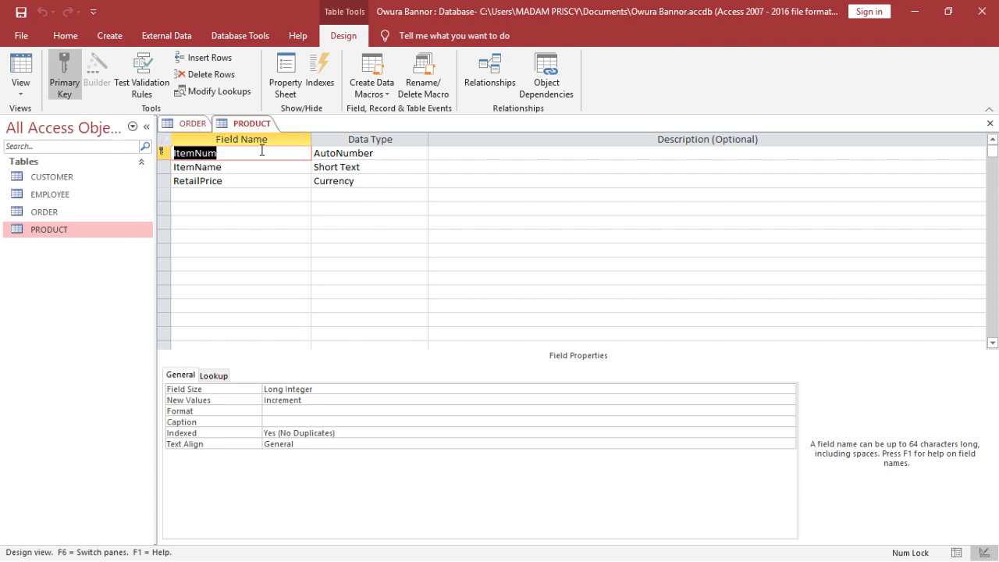
- Compare the ORDER and PRODUCT table designs, checking the data type of the ItemNum field in each
{"action": "left_click", "coordinate": [183, 123]}
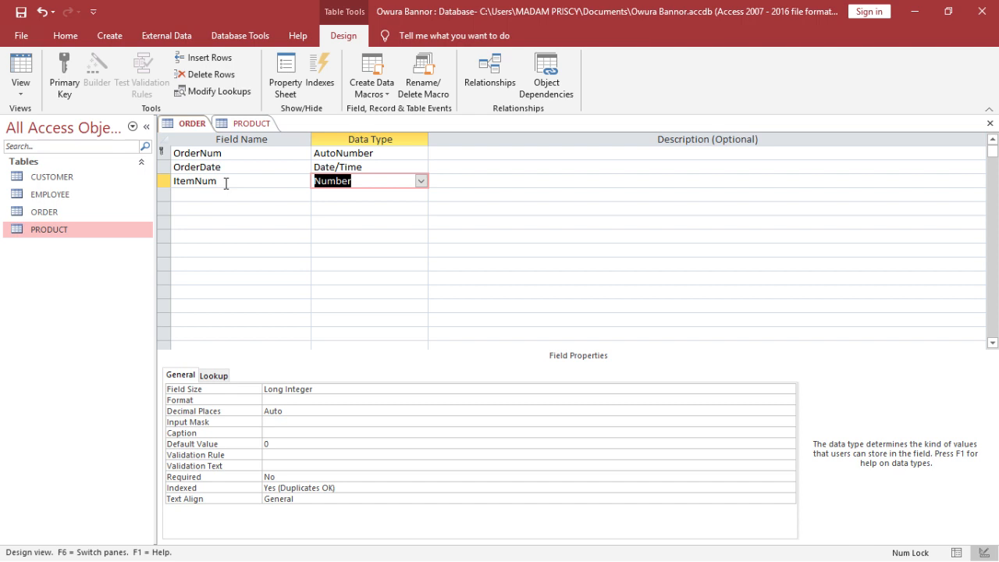
{"action": "left_click", "coordinate": [256, 124]}
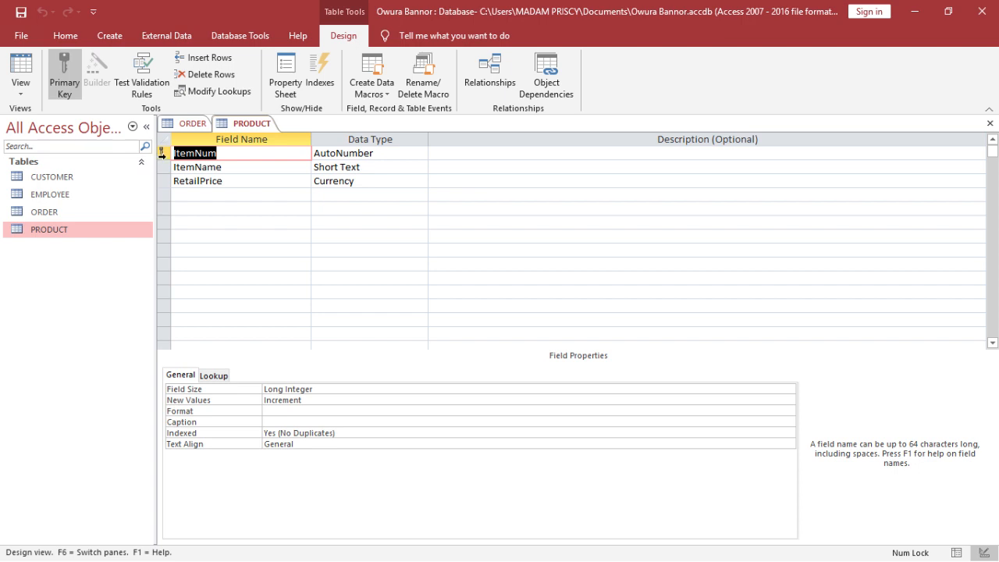
{"action": "left_click", "coordinate": [189, 123]}
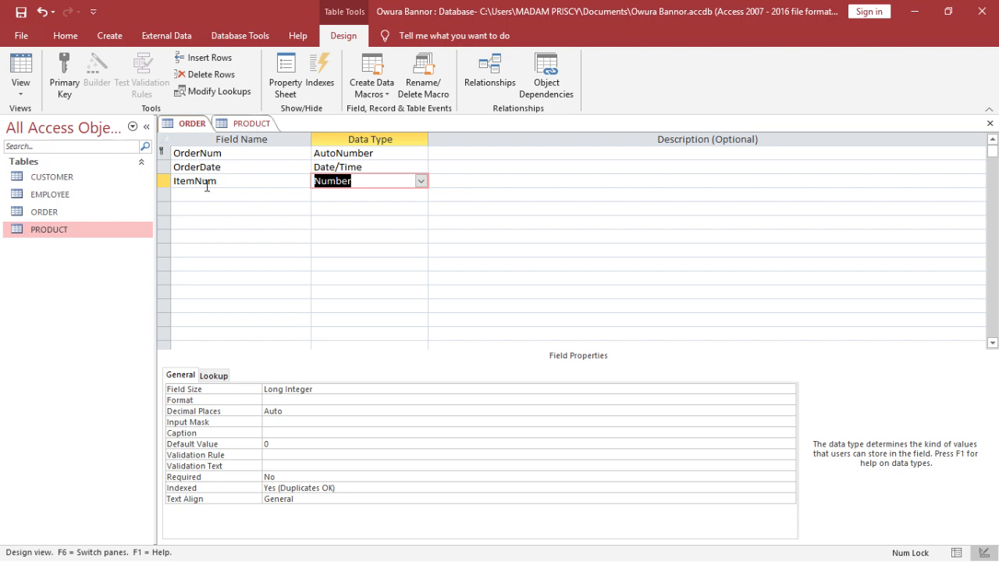
{"action": "left_click", "coordinate": [259, 124]}
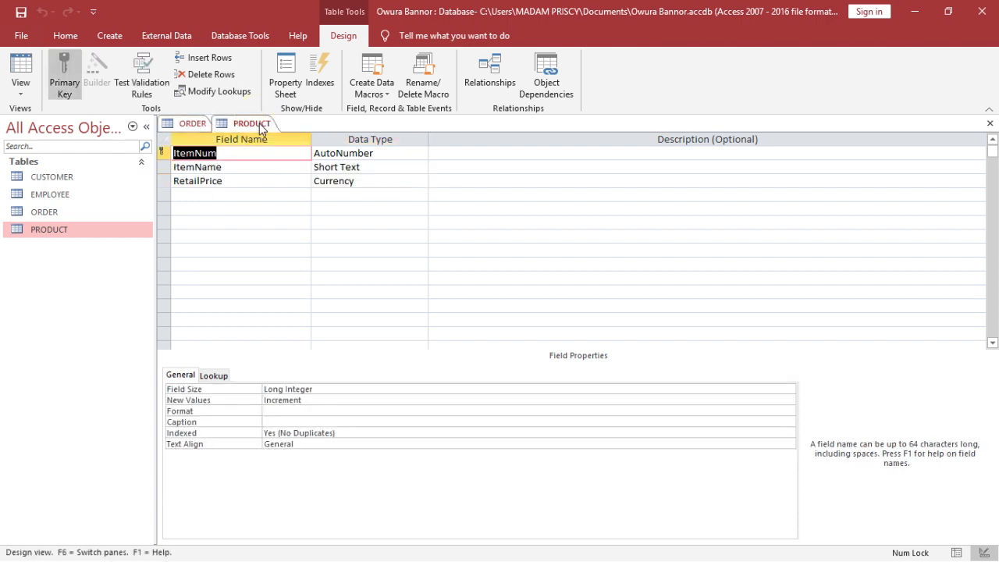
{"action": "left_click", "coordinate": [337, 152]}
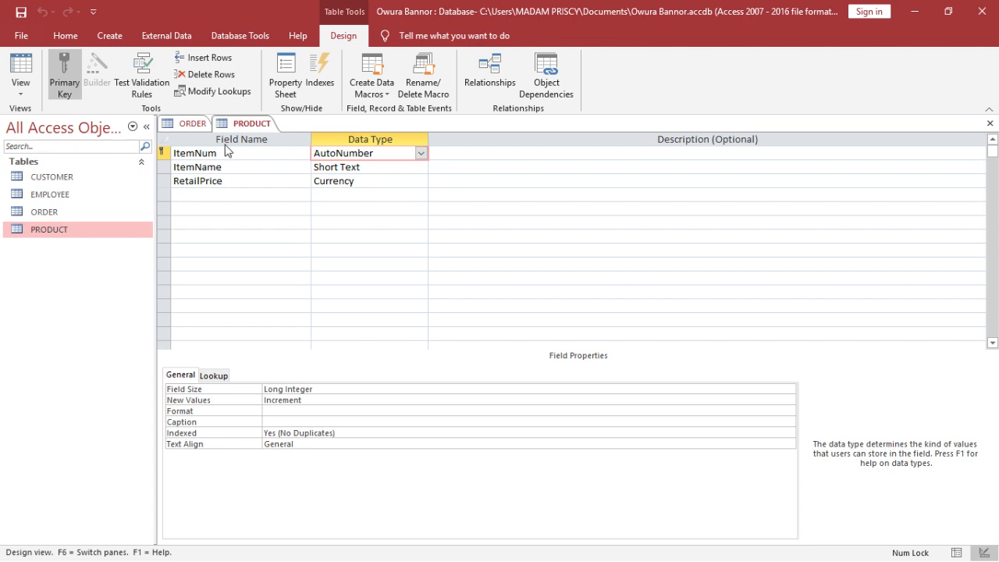
{"action": "left_click", "coordinate": [185, 126]}
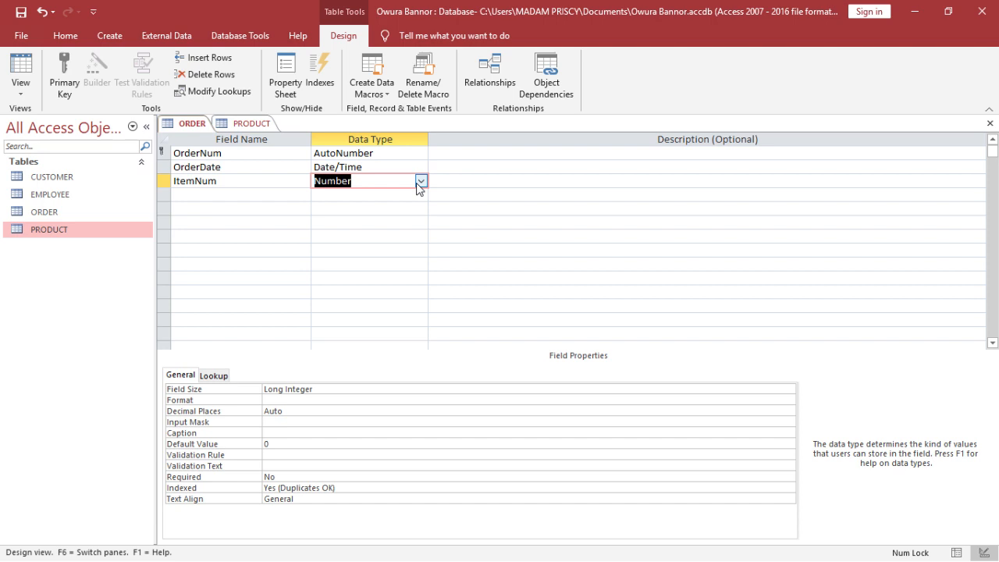
{"action": "left_click", "coordinate": [262, 123]}
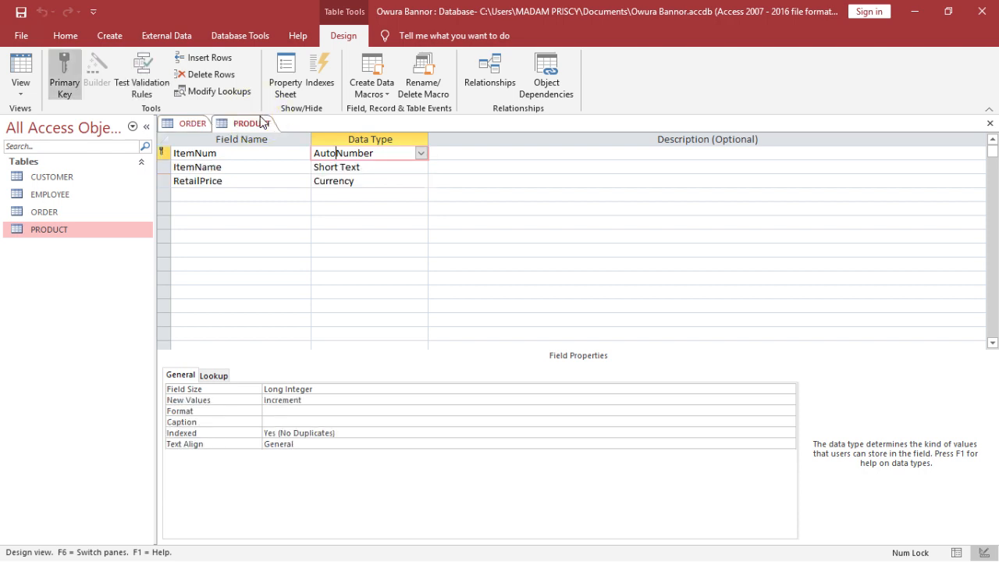
- Switch the PRODUCT table to datasheet view and compare its records with the ORDER table design
{"action": "left_click", "coordinate": [20, 61]}
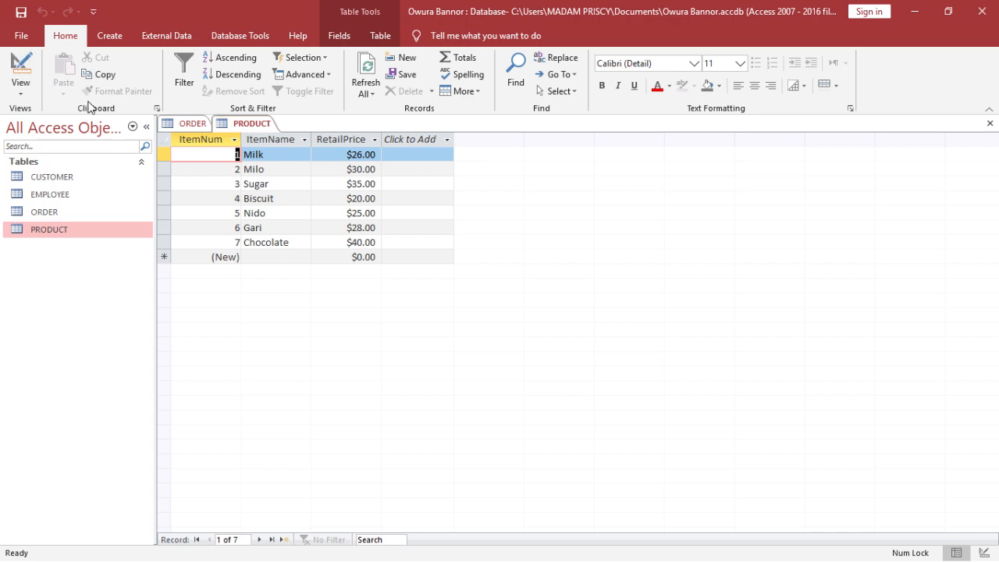
{"action": "left_click", "coordinate": [201, 129]}
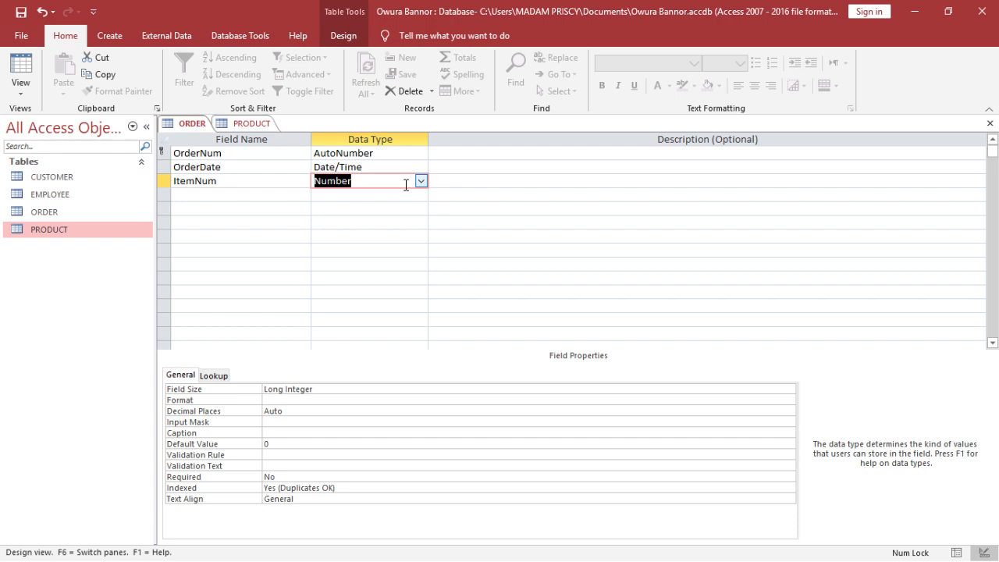
{"action": "left_click", "coordinate": [263, 125]}
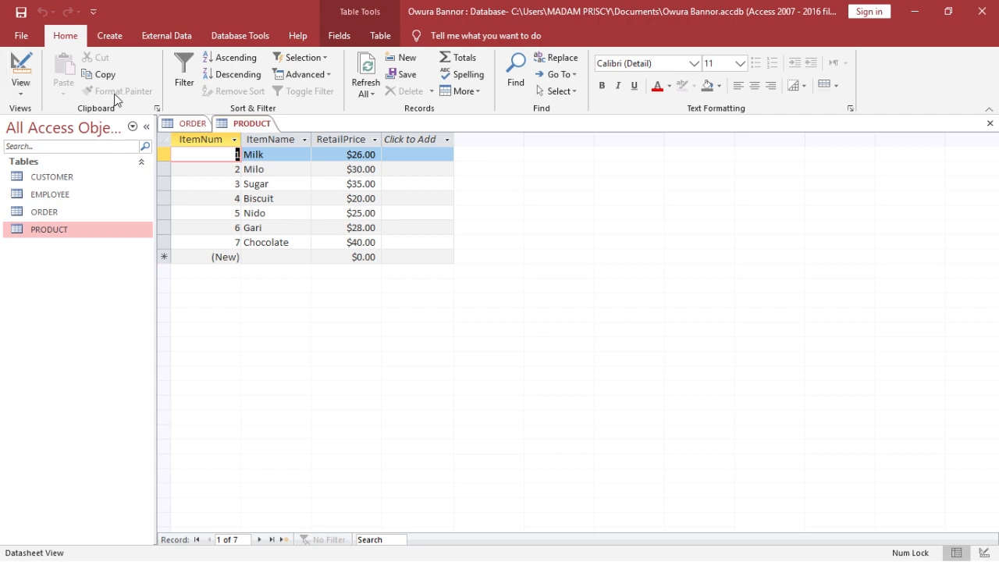
{"action": "left_click", "coordinate": [192, 127]}
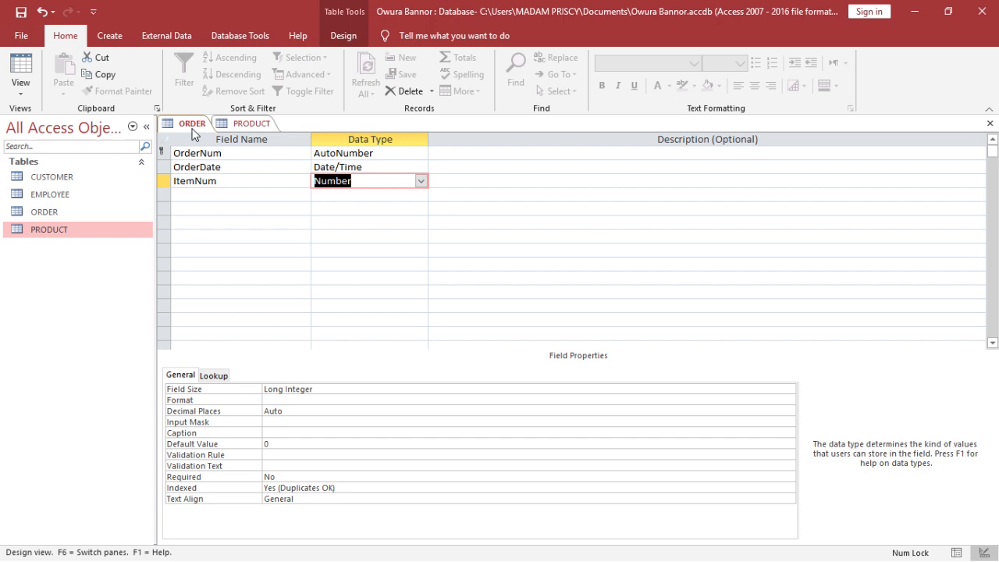
{"action": "left_click", "coordinate": [241, 125]}
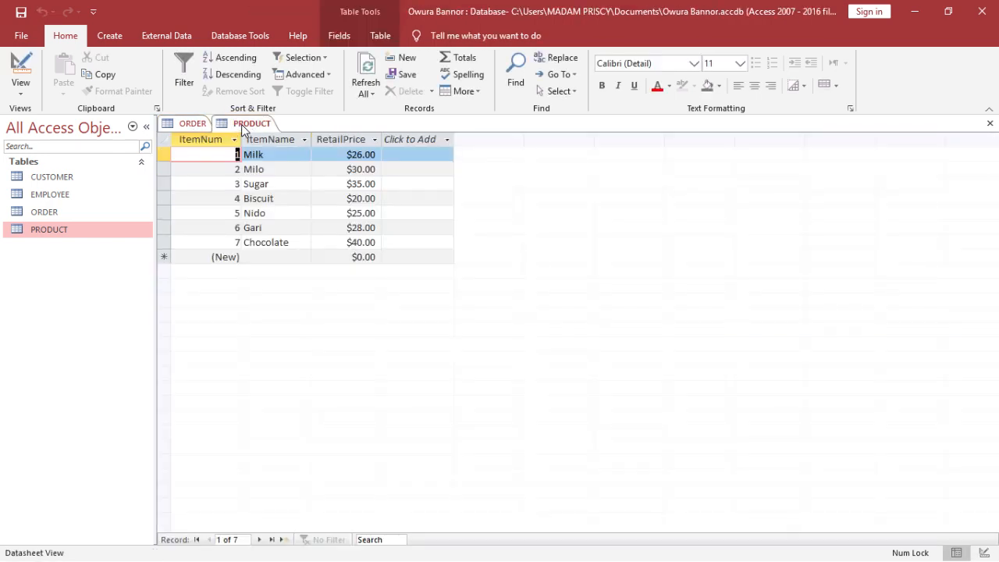
{"action": "left_click", "coordinate": [186, 126]}
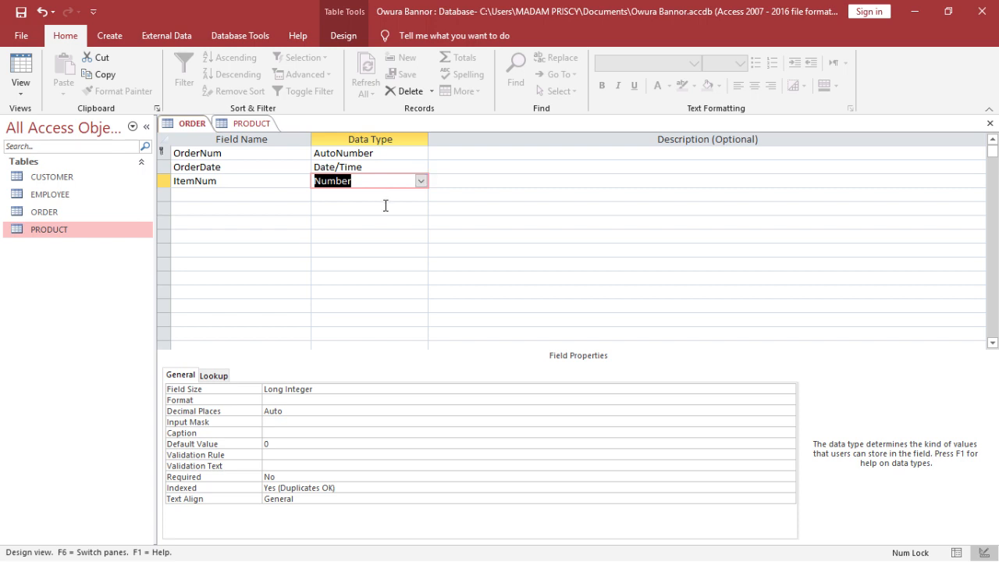
- Clear the default value of the ItemNum field in the ORDER table
{"action": "left_click", "coordinate": [385, 206]}
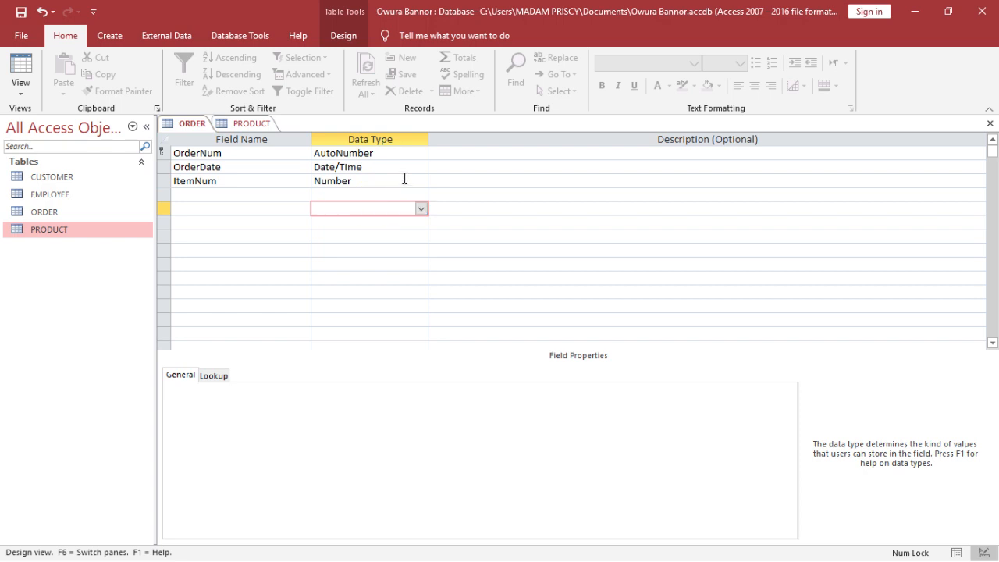
{"action": "left_click", "coordinate": [402, 180]}
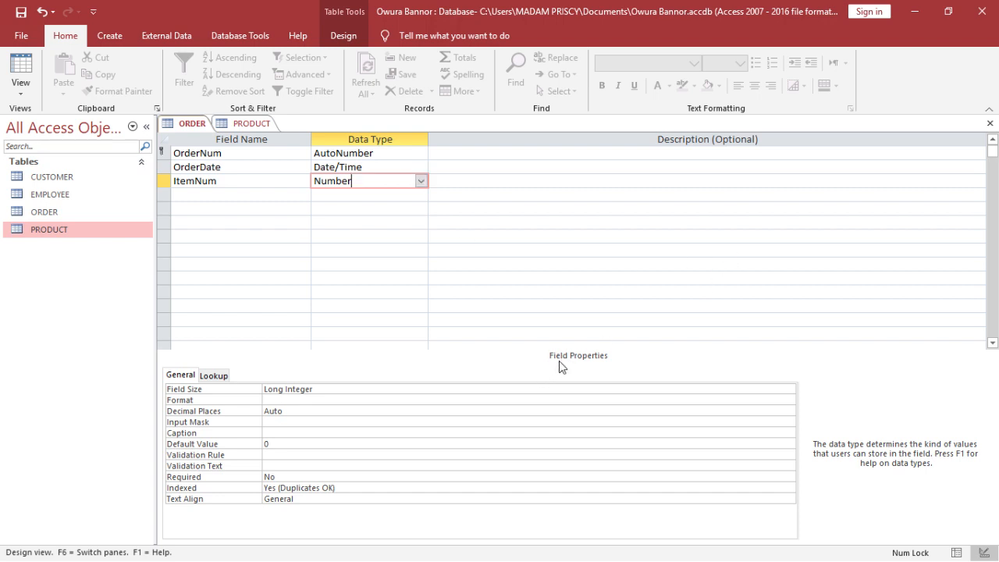
{"action": "left_click", "coordinate": [289, 444]}
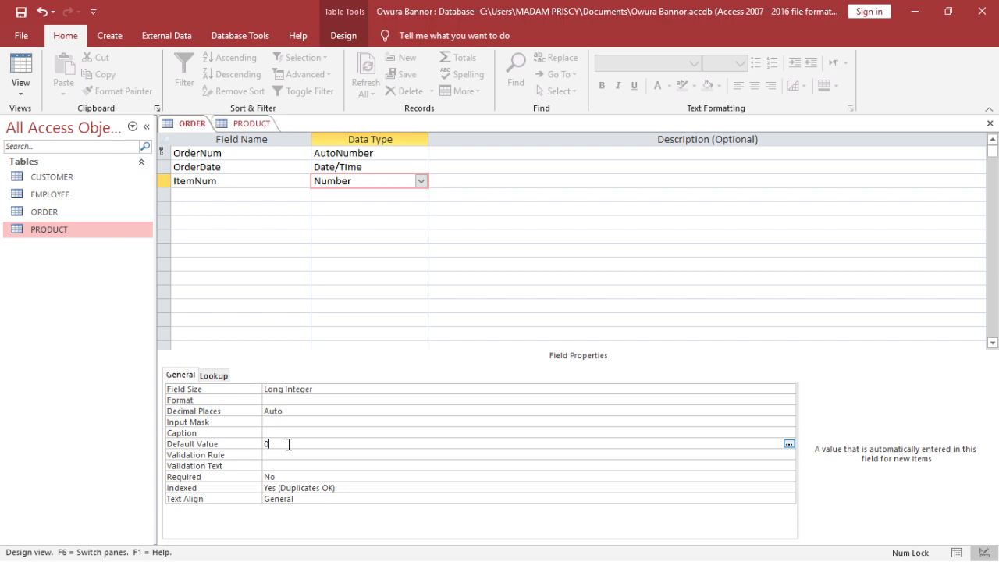
{"action": "key", "text": "BackSpace"}
- Add a Quantity field with the Number data type and clear its default value
{"action": "left_click", "coordinate": [249, 196]}
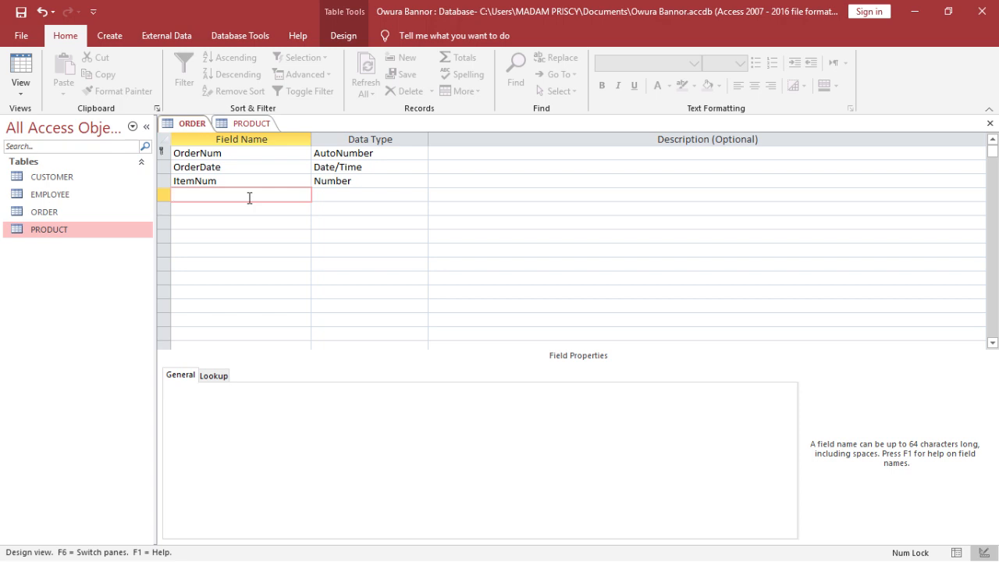
{"action": "type", "text": "Quantity"}
{"action": "key", "text": "Tab"}
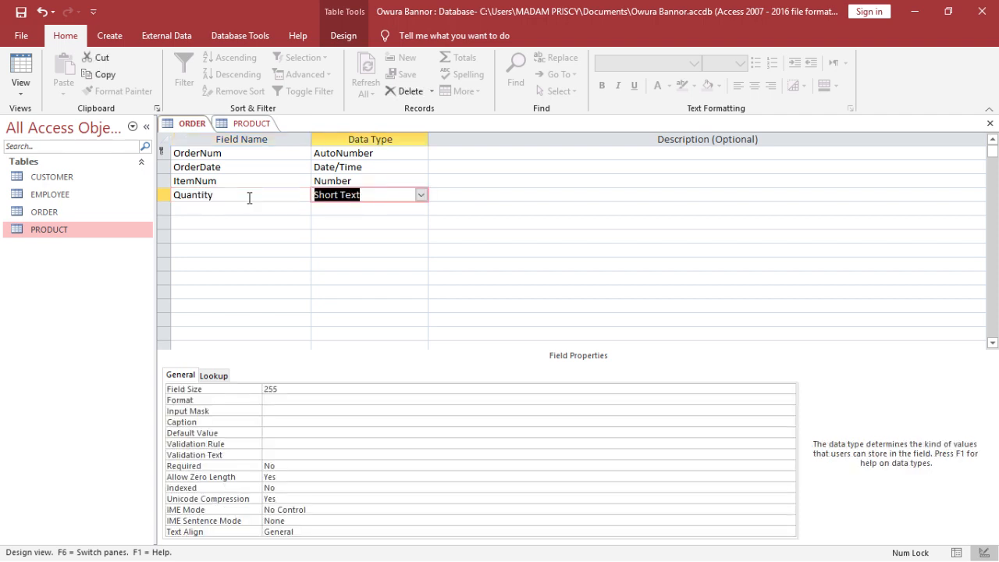
{"action": "left_click", "coordinate": [421, 196]}
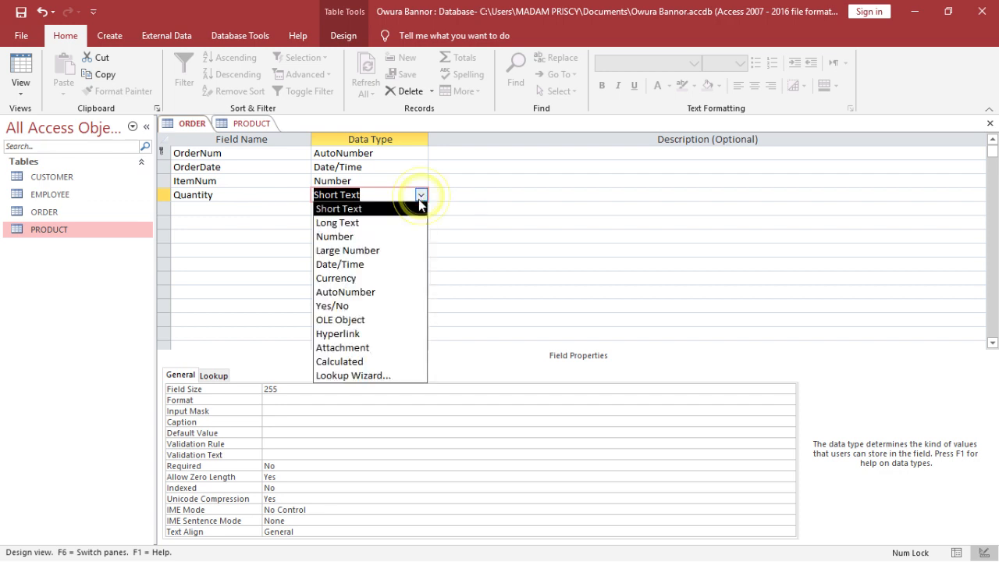
{"action": "left_click", "coordinate": [405, 237]}
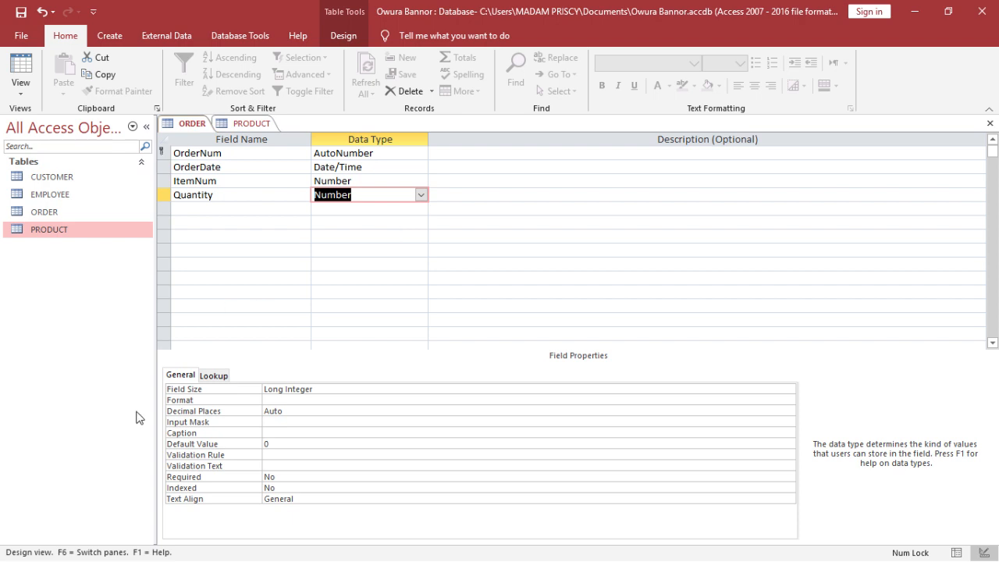
{"action": "left_click", "coordinate": [273, 445]}
{"action": "key", "text": "BackSpace"}
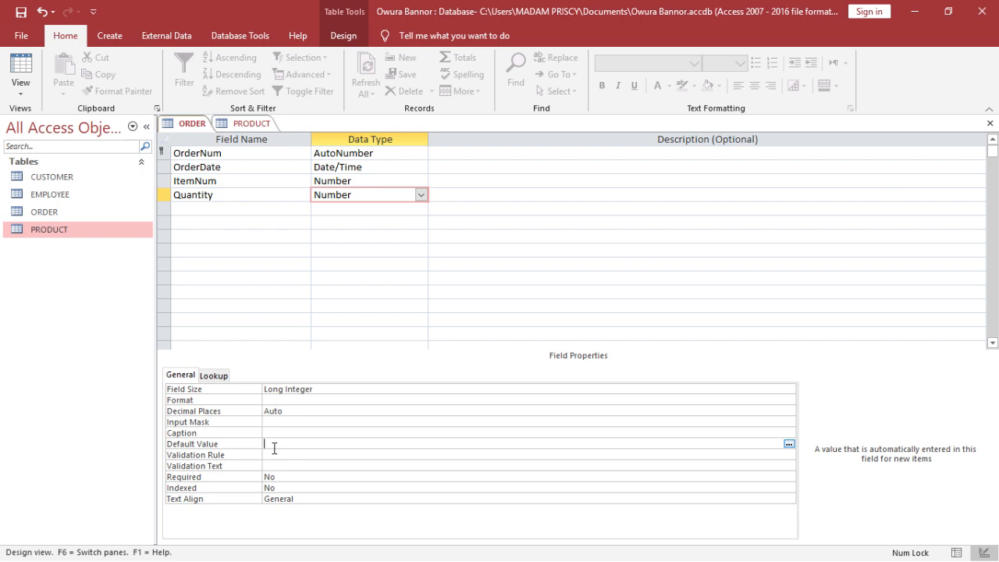
- Add a CustomerNum field with the Number data type
{"action": "left_click", "coordinate": [233, 207]}
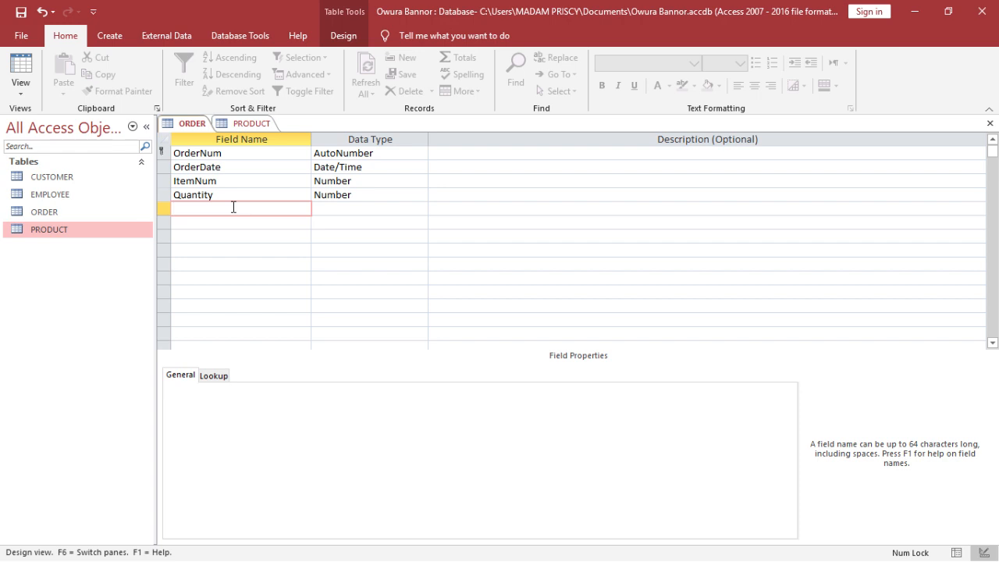
{"action": "type", "text": "CustomerNum"}
{"action": "key", "text": "Tab"}
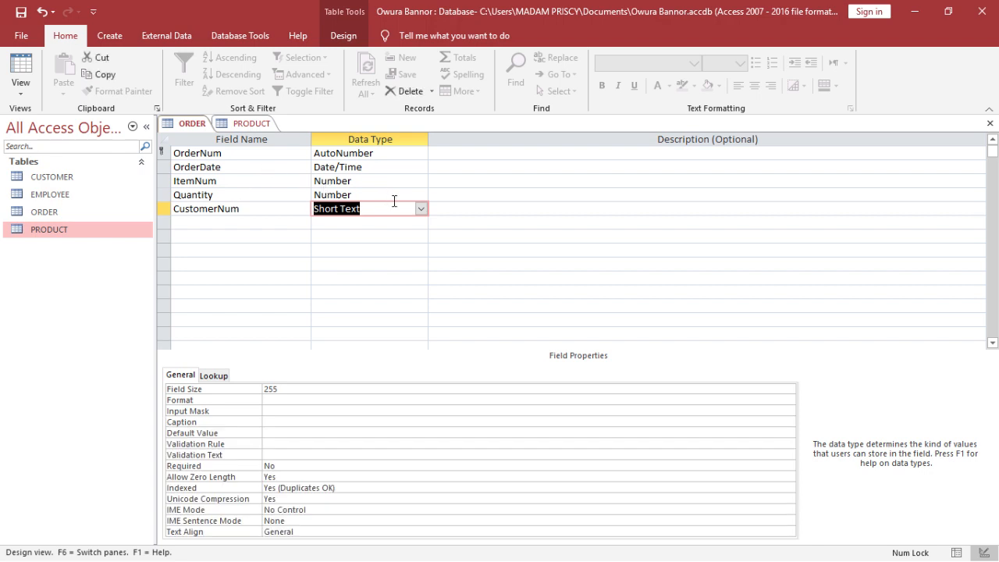
{"action": "left_click", "coordinate": [419, 208]}
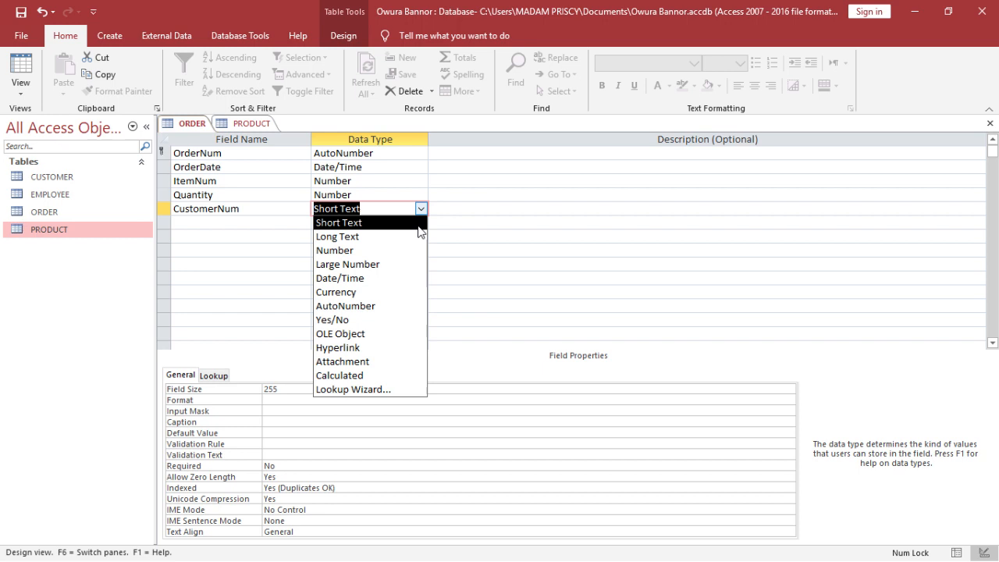
{"action": "left_click", "coordinate": [412, 250]}
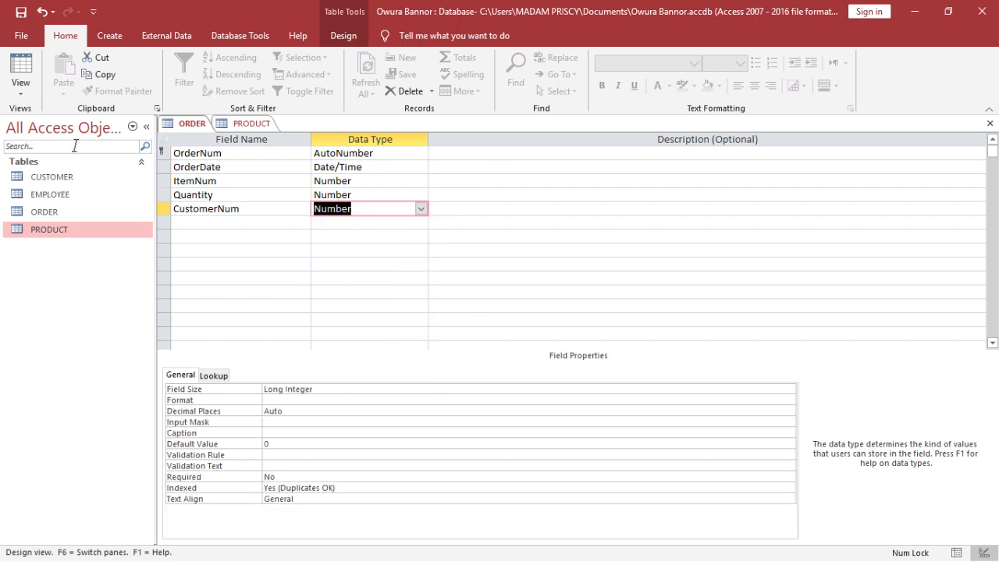
- Open the CUSTOMER table in design view and compare its CustomerNum field with the ORDER table
{"action": "double_click", "coordinate": [68, 178]}
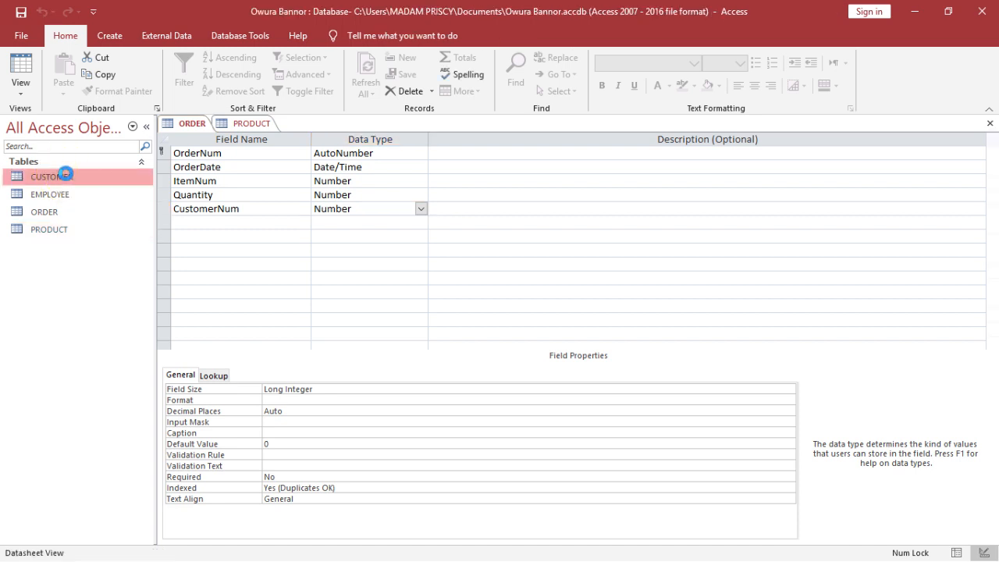
{"action": "left_click", "coordinate": [20, 70]}
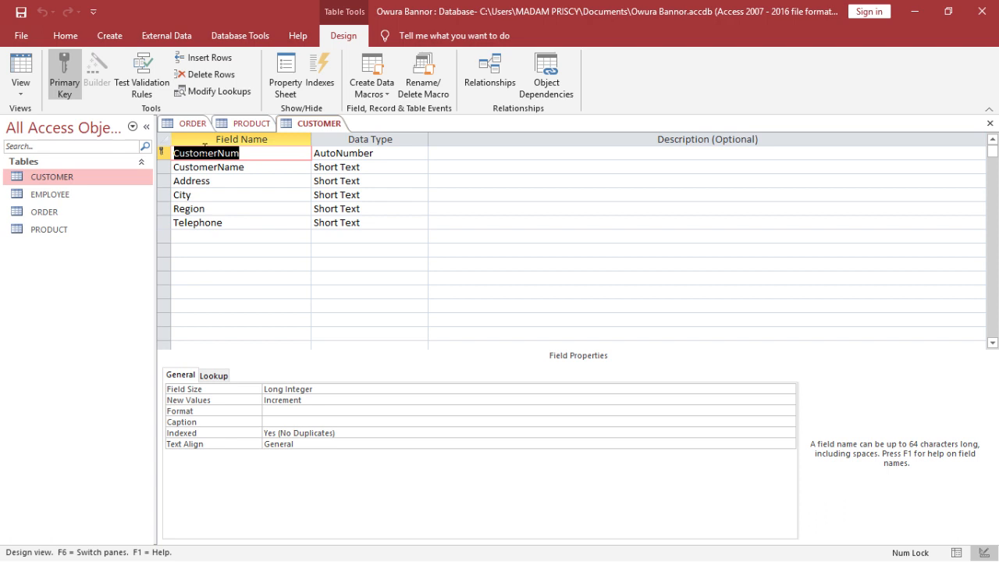
{"action": "left_click", "coordinate": [193, 123]}
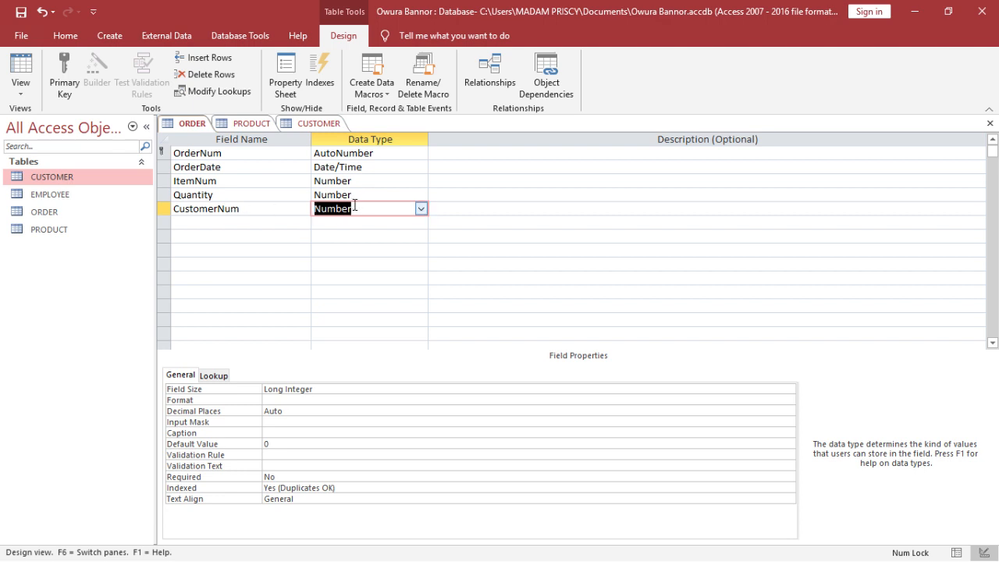
{"action": "left_click", "coordinate": [306, 125]}
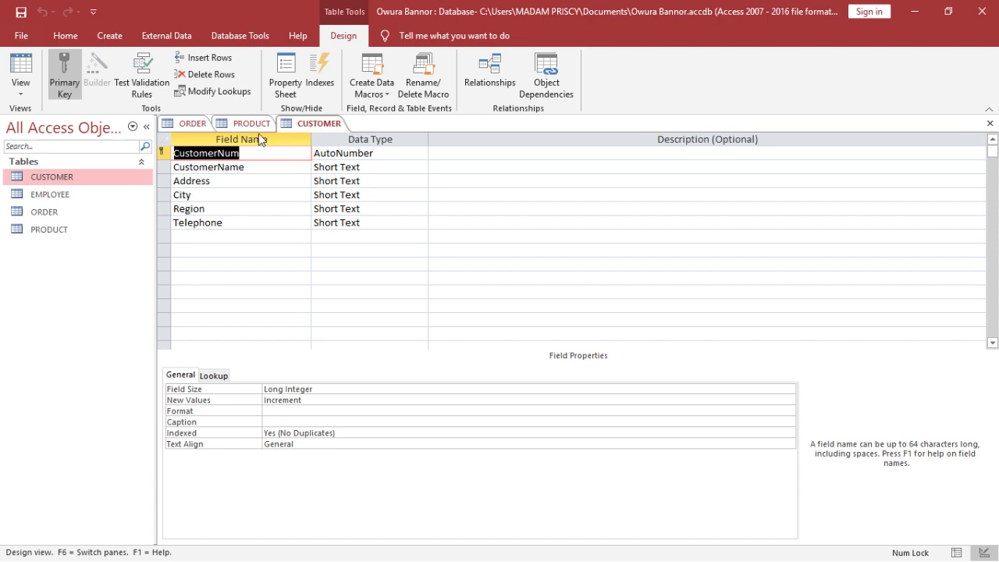
{"action": "left_click", "coordinate": [194, 124]}
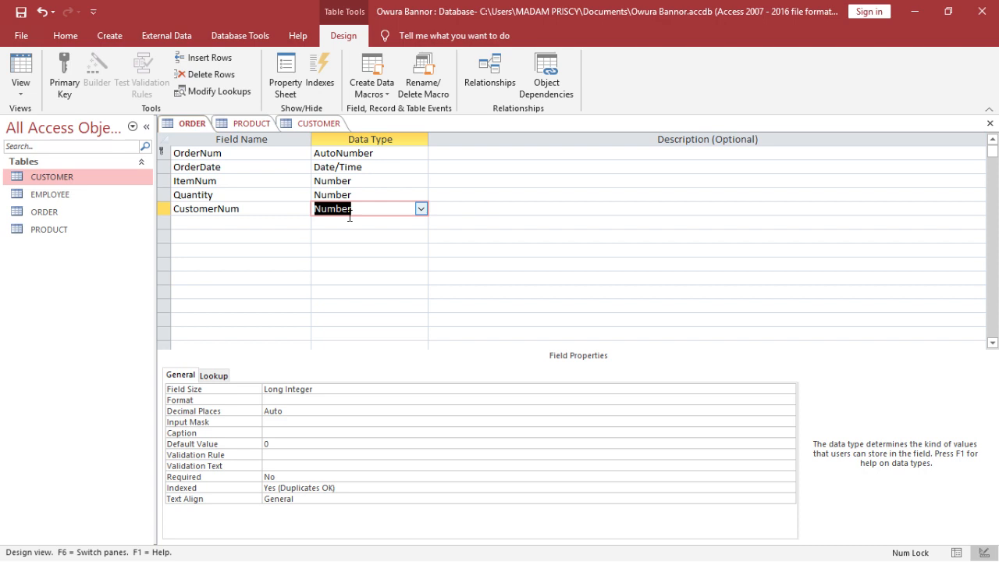
- Add an EmployeeNum field with the Number data type
{"action": "left_click", "coordinate": [256, 225]}
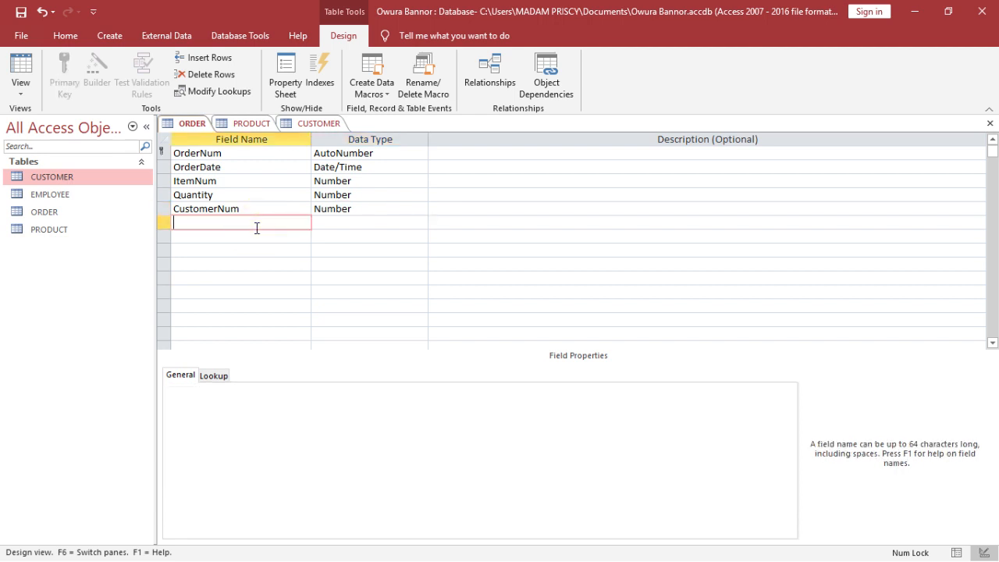
{"action": "type", "text": "EmployeeNum"}
{"action": "key", "text": "Tab"}
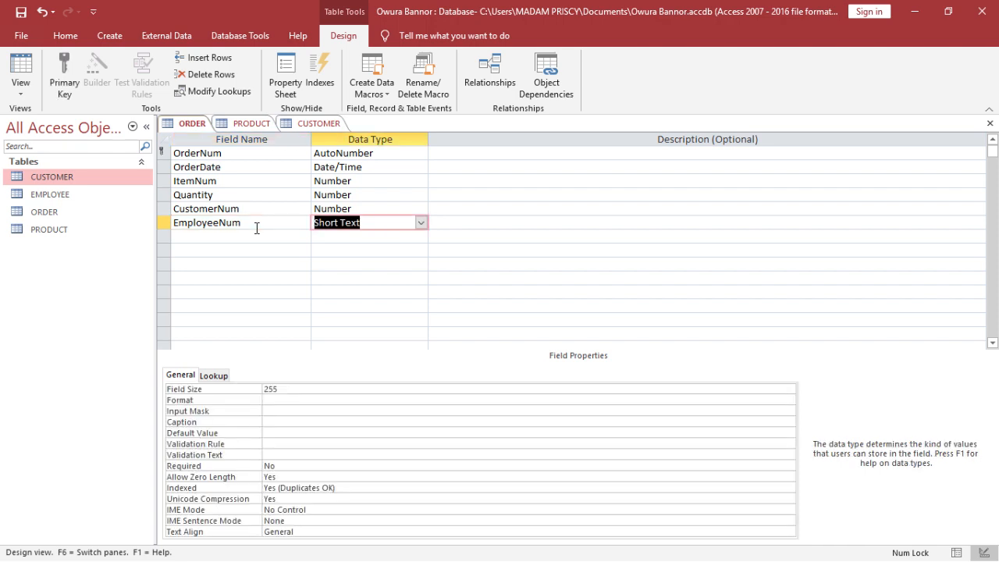
{"action": "left_click", "coordinate": [420, 223]}
{"action": "left_click", "coordinate": [409, 264]}
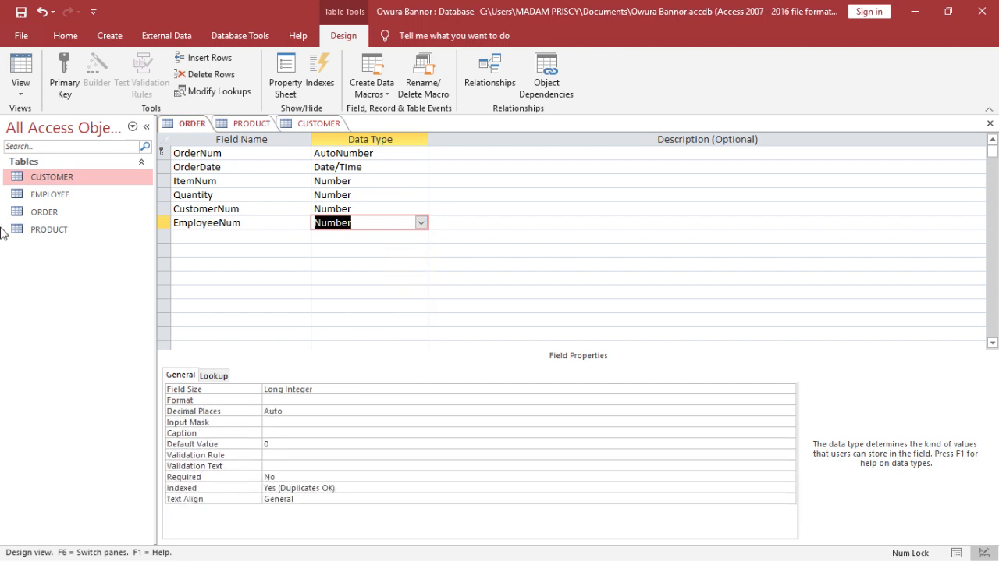
- Open the EMPLOYEE table in design view to check its EmployeeNum field
{"action": "left_click", "coordinate": [69, 195]}
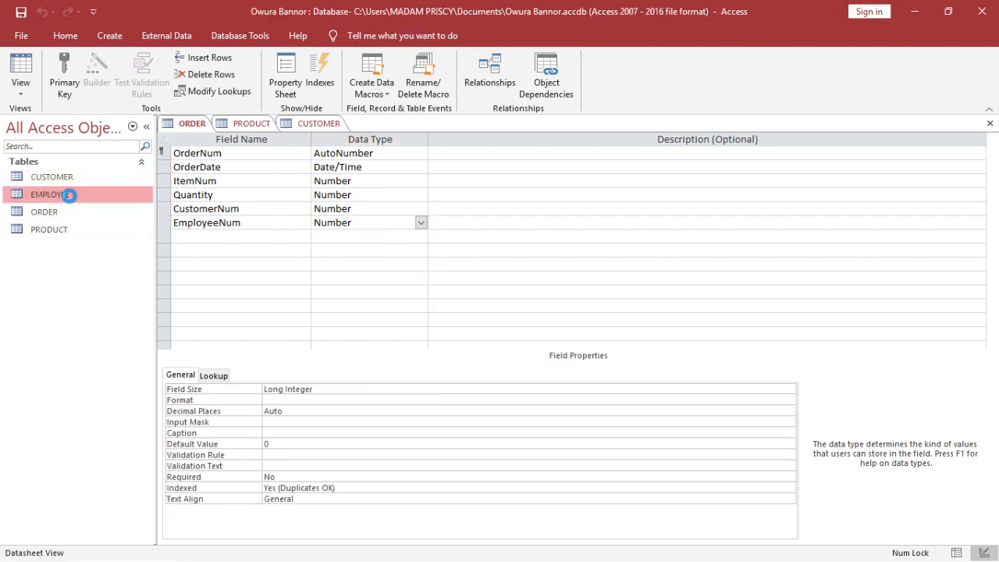
{"action": "double_click", "coordinate": [69, 196]}
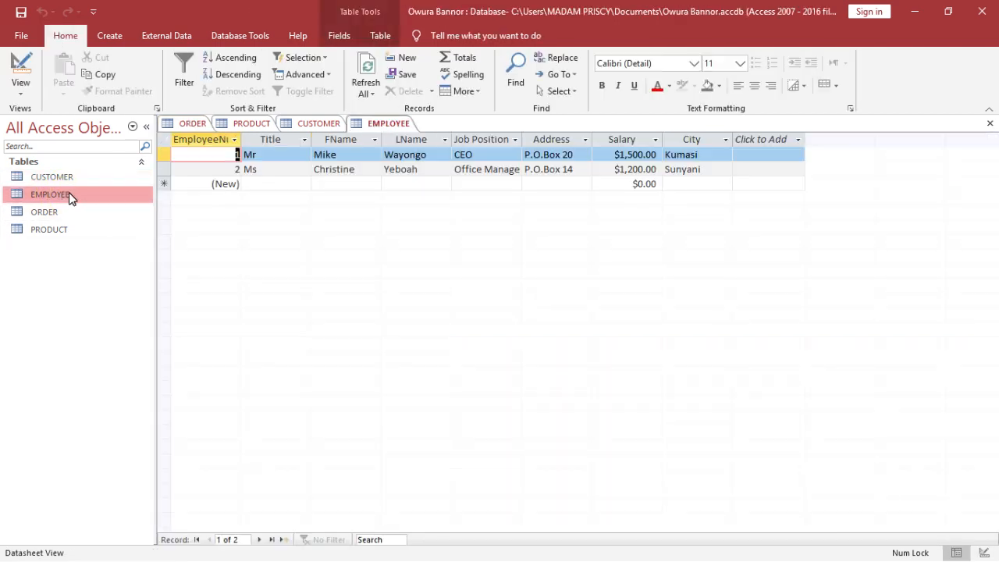
{"action": "left_click", "coordinate": [20, 62]}
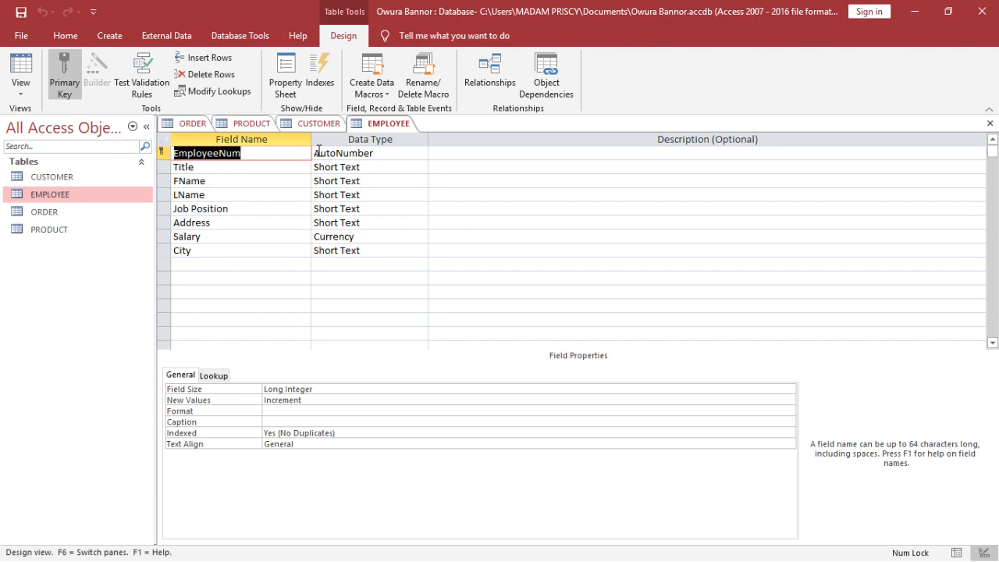
- Close all open tables, saving the changes to the ORDER table design
{"action": "left_click", "coordinate": [990, 124]}
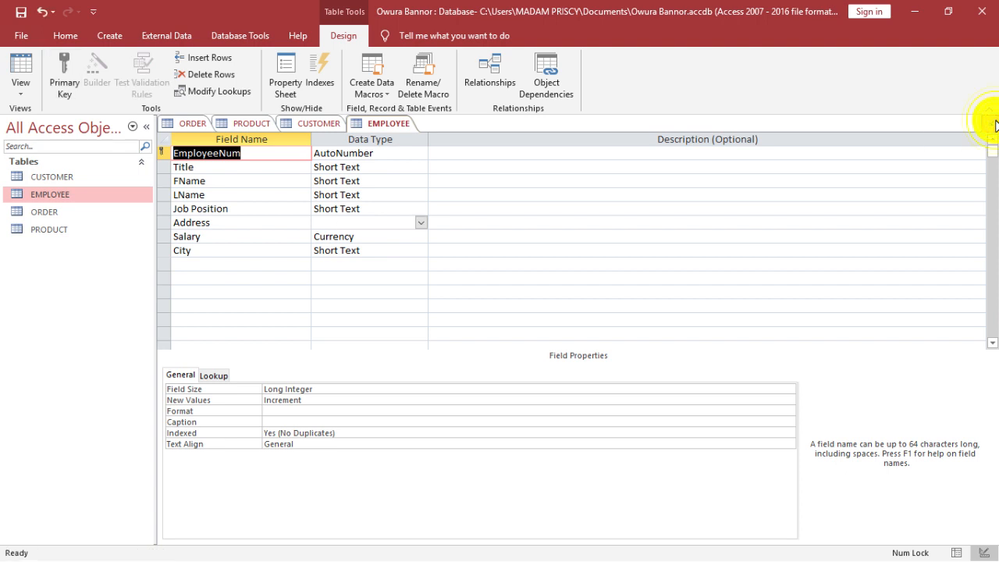
{"action": "left_click", "coordinate": [990, 123]}
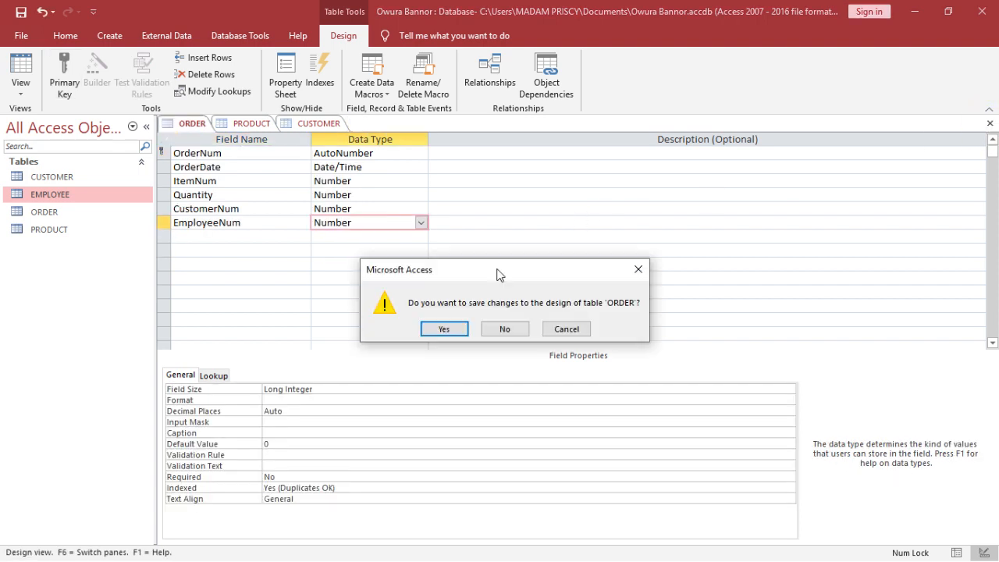
{"action": "left_click", "coordinate": [444, 328]}
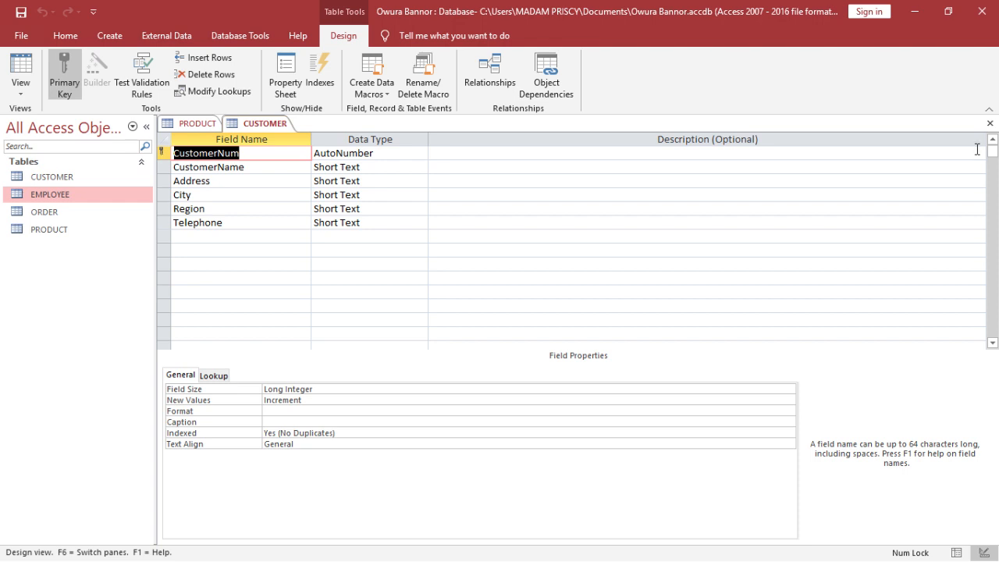
{"action": "left_click", "coordinate": [989, 123]}
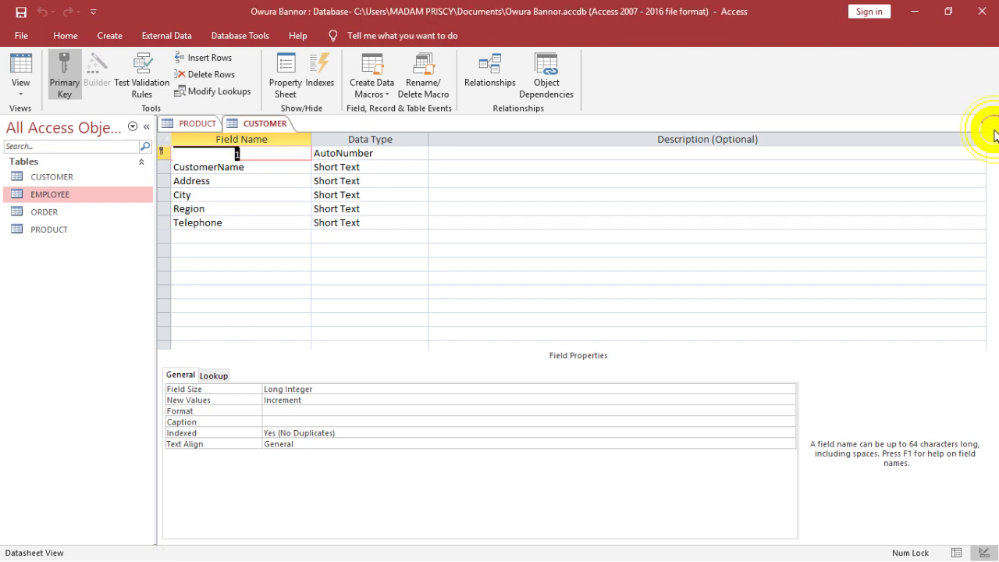
{"action": "left_click", "coordinate": [989, 123]}
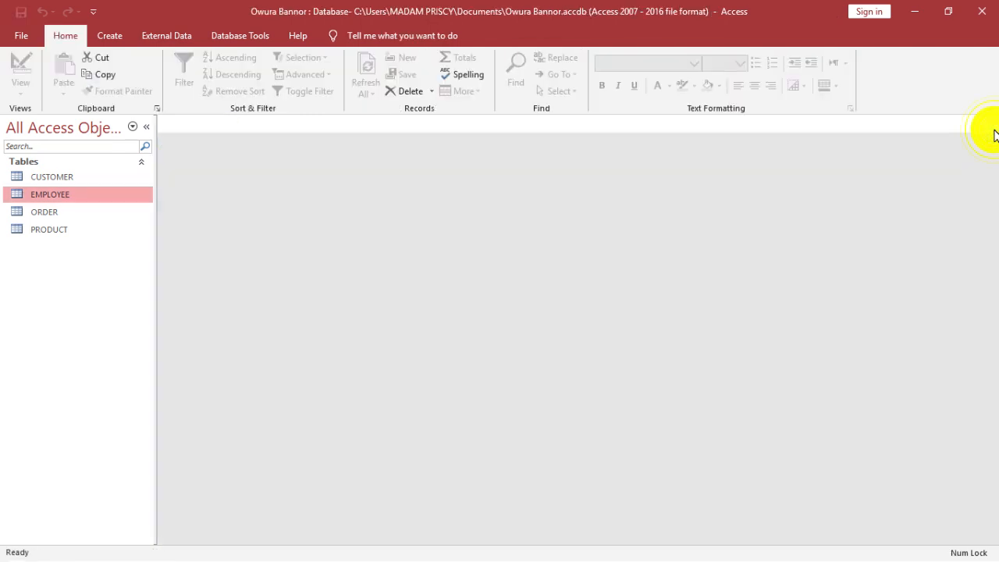
- Open the ORDER, EMPLOYEE, CUSTOMER and PRODUCT tables in datasheet view and browse their records
{"action": "double_click", "coordinate": [62, 209]}
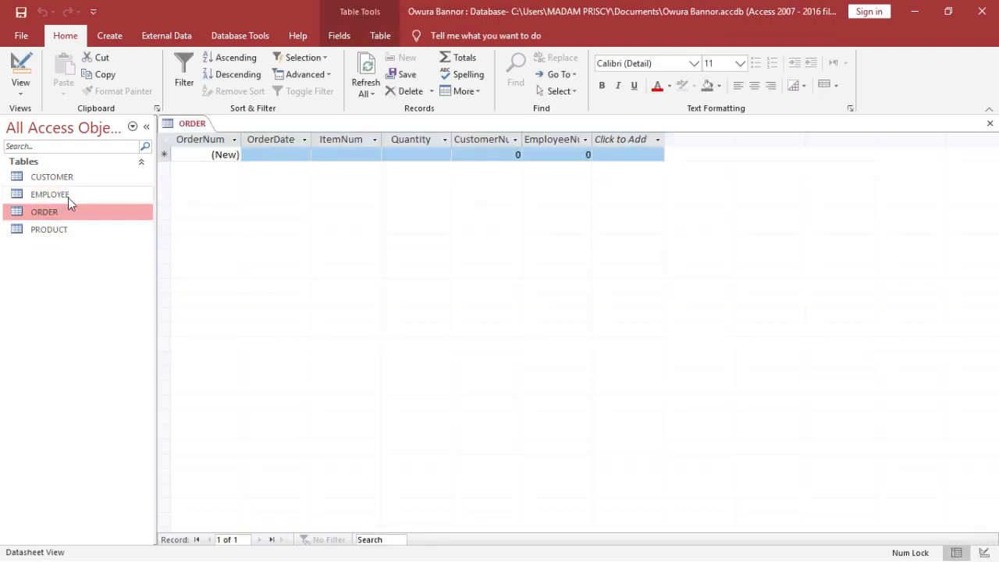
{"action": "double_click", "coordinate": [68, 196]}
{"action": "double_click", "coordinate": [78, 181]}
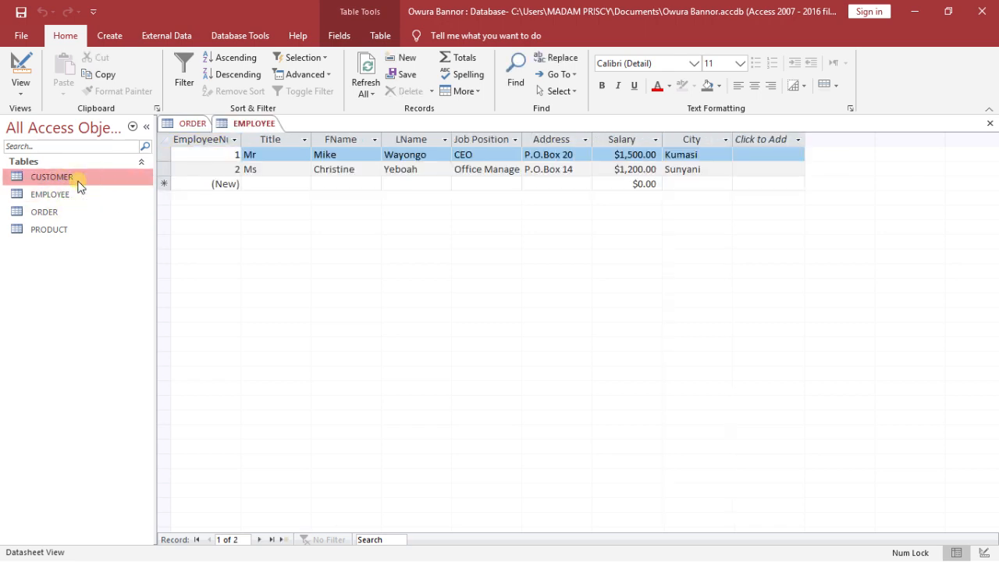
{"action": "double_click", "coordinate": [76, 227]}
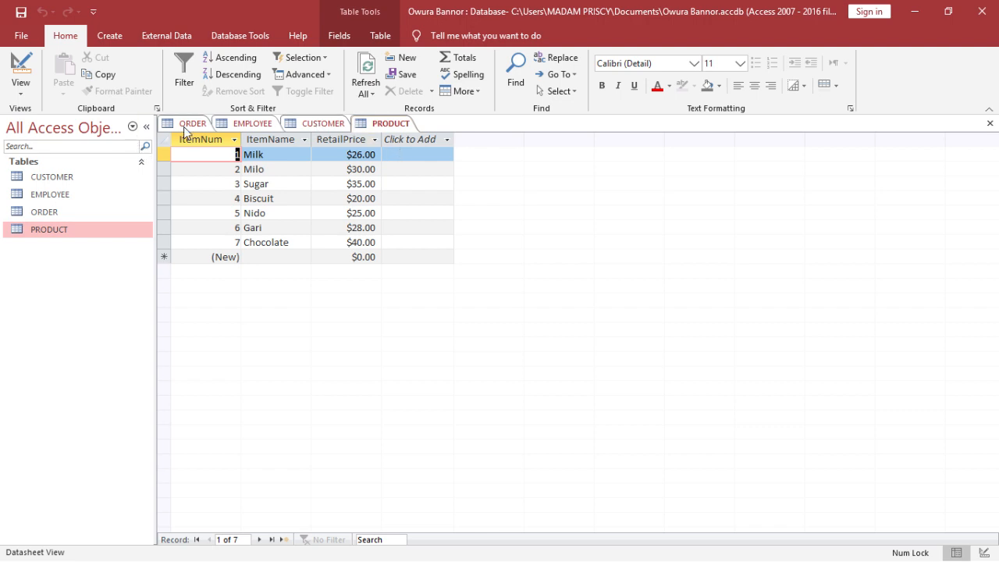
{"action": "left_click", "coordinate": [253, 124]}
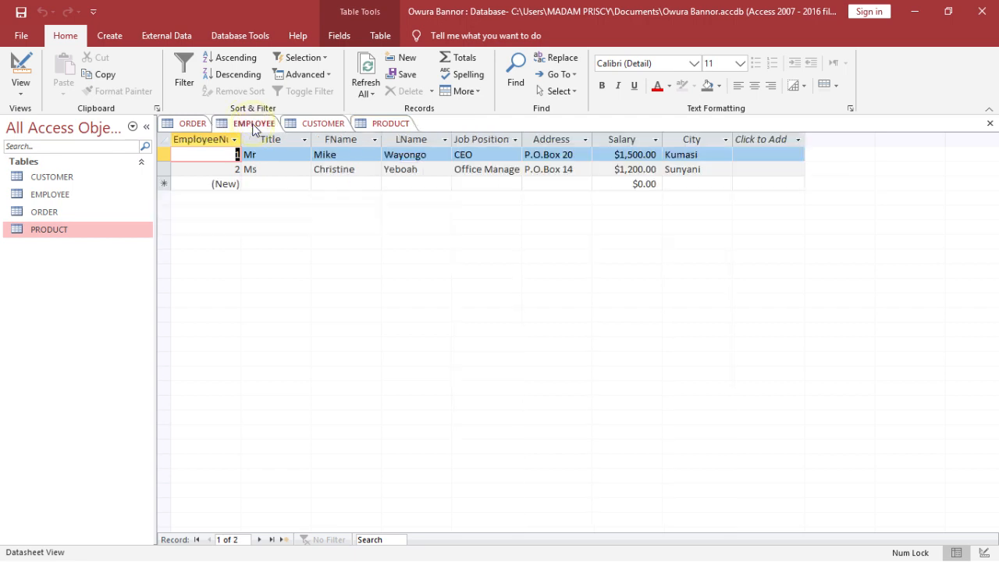
{"action": "left_click", "coordinate": [323, 125]}
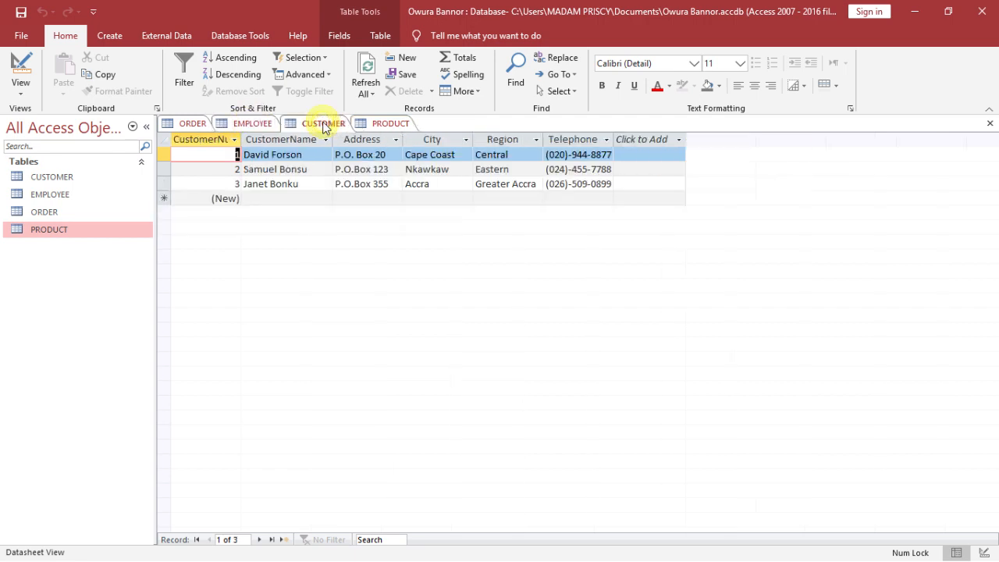
{"action": "left_click", "coordinate": [379, 124]}
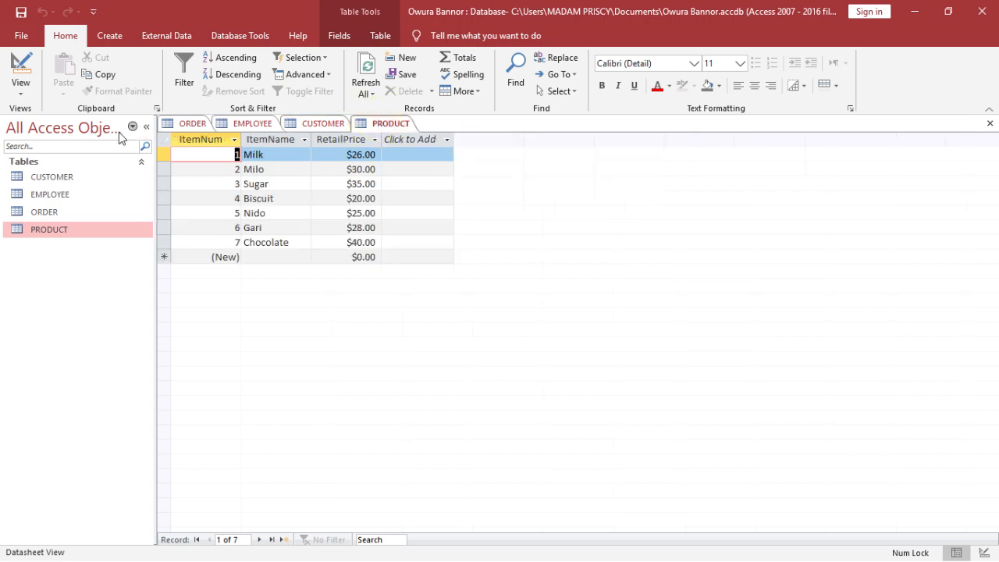
{"action": "left_click", "coordinate": [167, 129]}
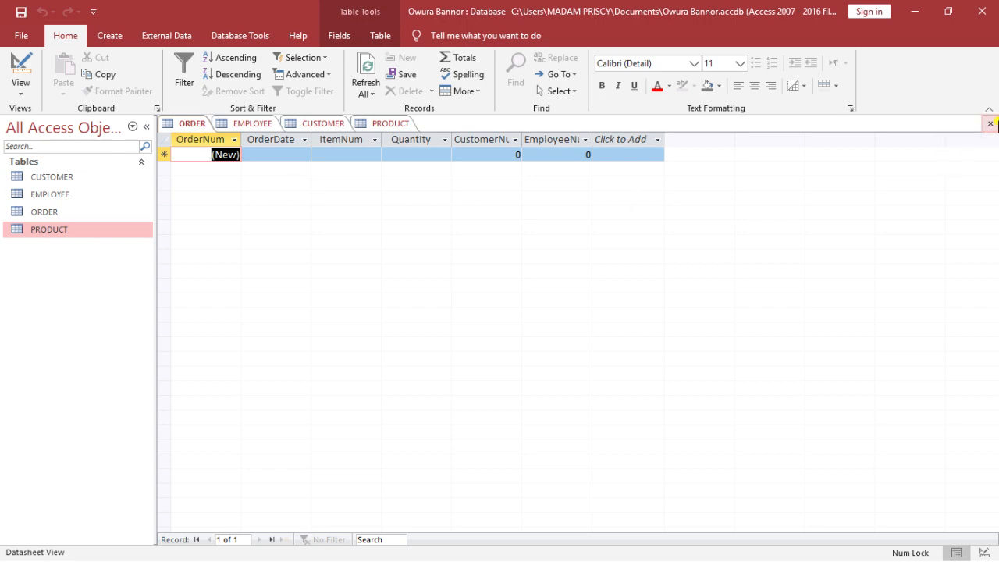
- Close the tables, reopen ORDER in design view and clear the CustomerNum field's default value
{"action": "left_click", "coordinate": [989, 124]}
{"action": "left_click", "coordinate": [989, 123]}
{"action": "left_click", "coordinate": [989, 123]}
{"action": "left_click", "coordinate": [988, 124]}
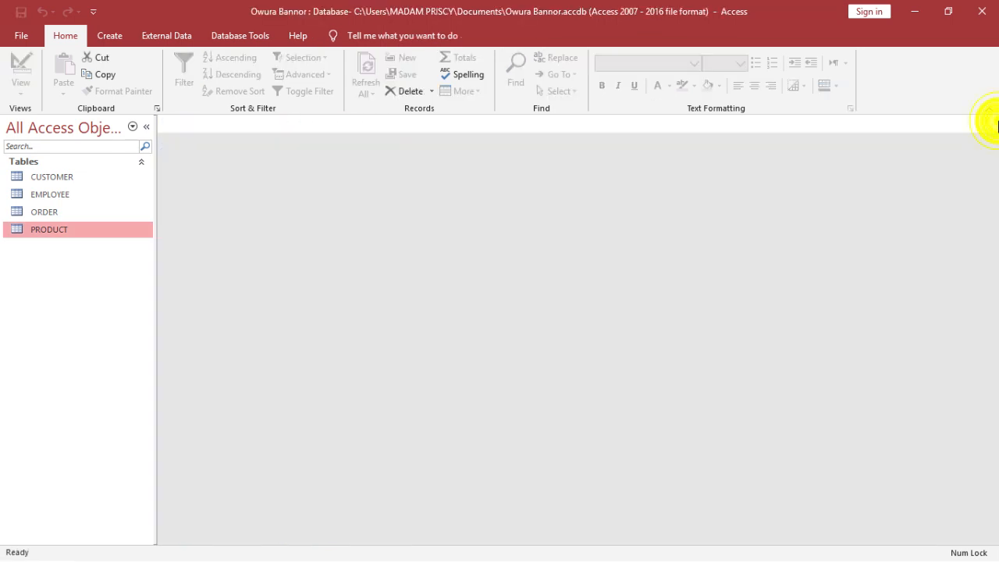
{"action": "double_click", "coordinate": [31, 209]}
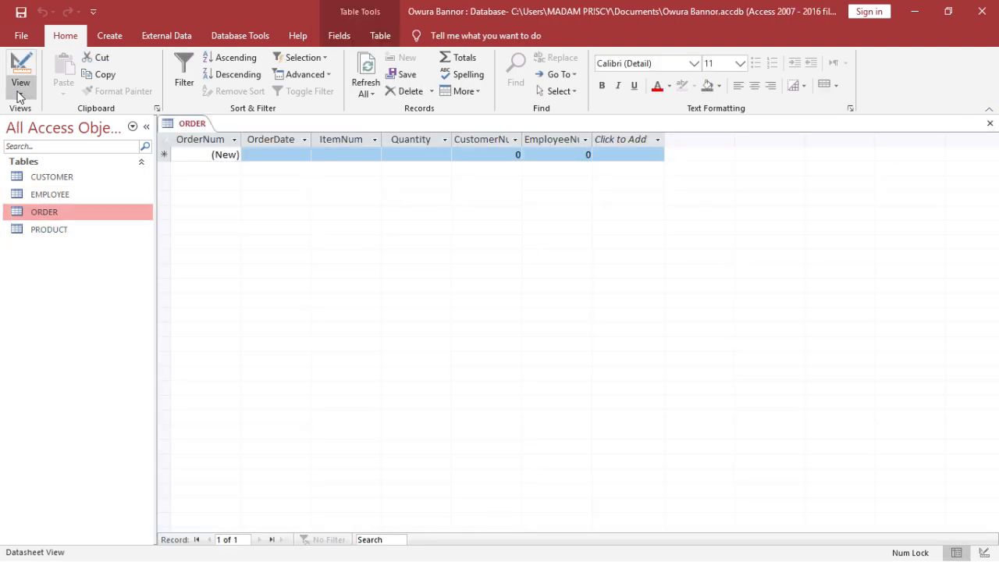
{"action": "left_click", "coordinate": [19, 72]}
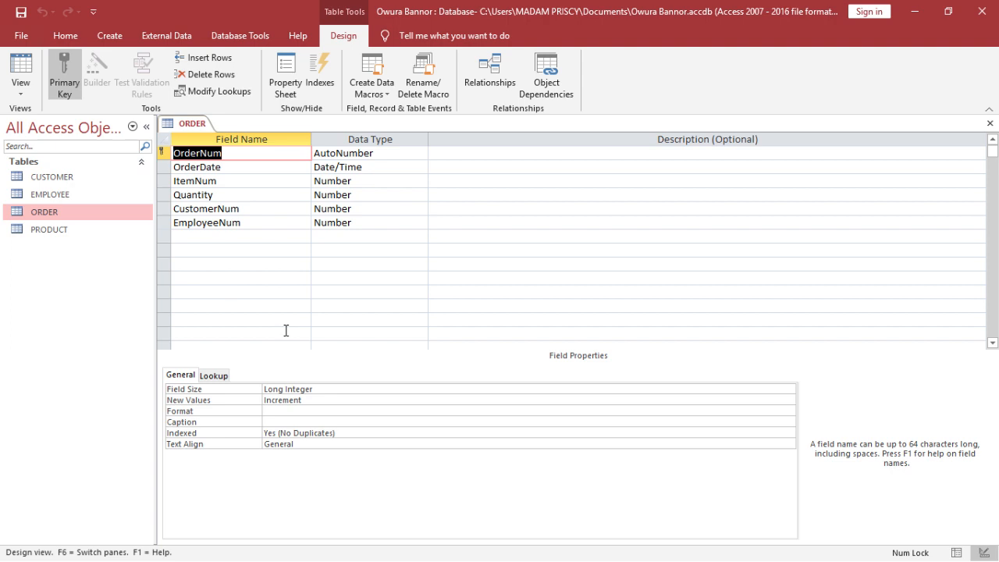
{"action": "left_click", "coordinate": [406, 209]}
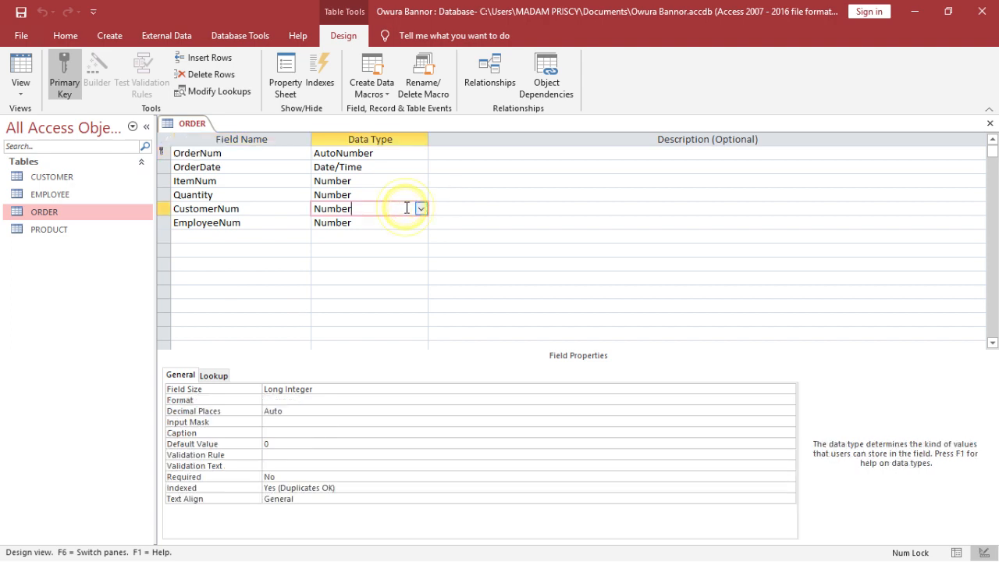
{"action": "left_click", "coordinate": [275, 444]}
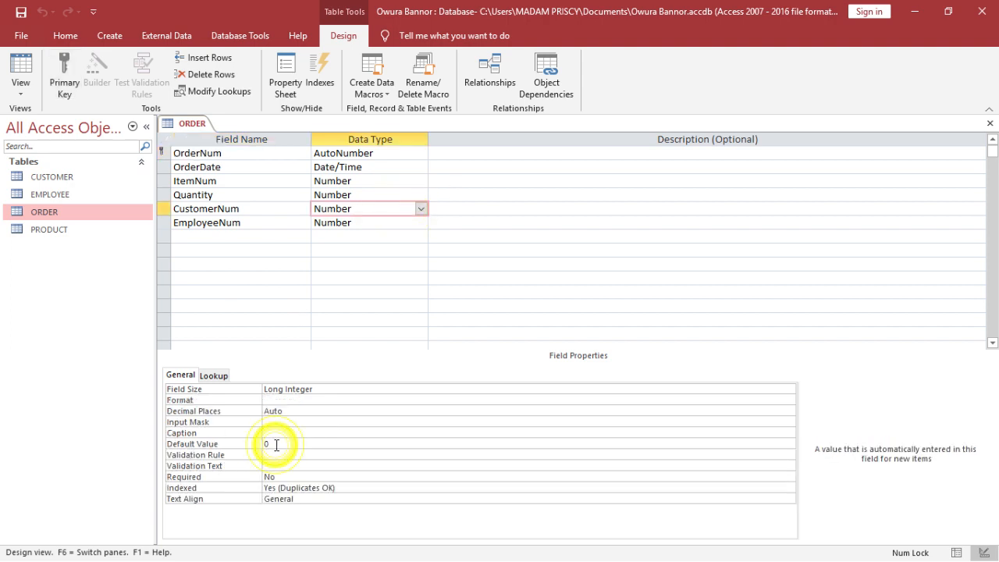
{"action": "key", "text": "BackSpace"}
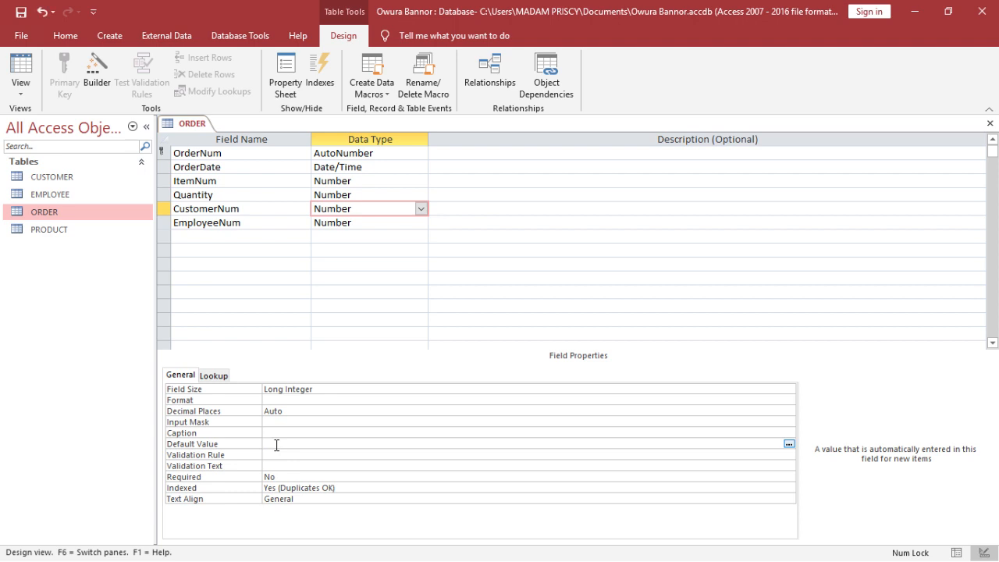
- Clear the EmployeeNum field's default value, save the ORDER table and switch to its datasheet view
{"action": "left_click", "coordinate": [420, 223]}
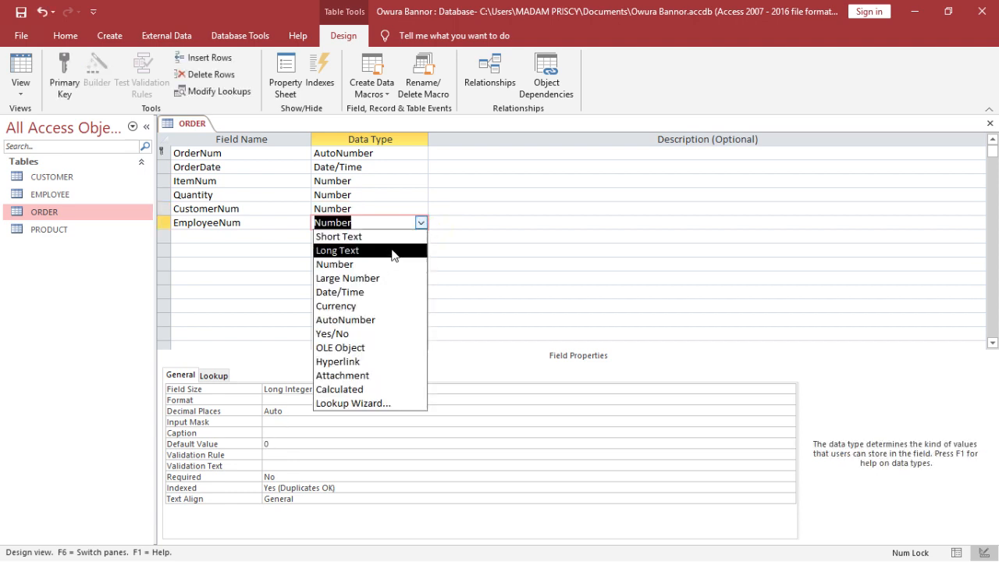
{"action": "left_click", "coordinate": [392, 264]}
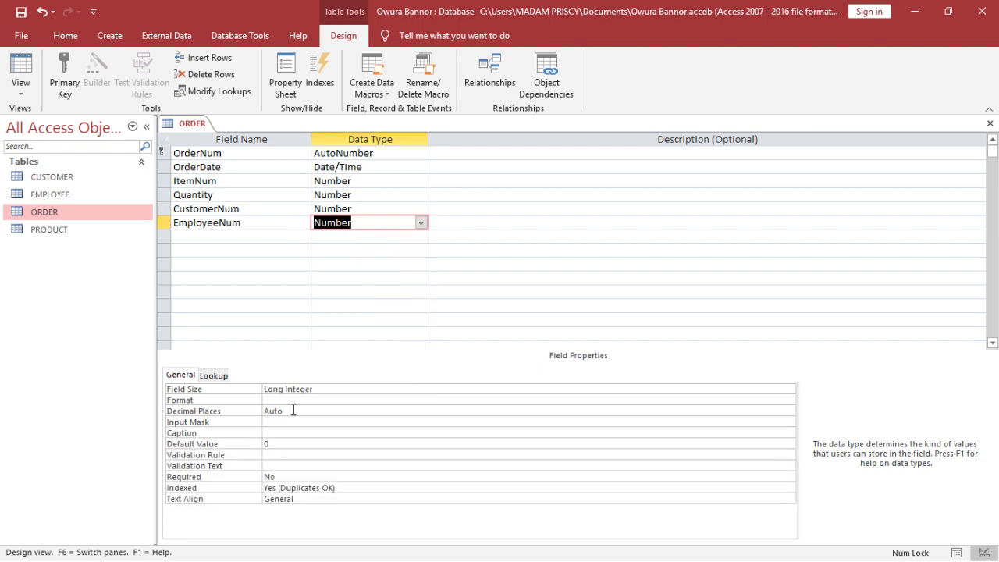
{"action": "left_click", "coordinate": [290, 444]}
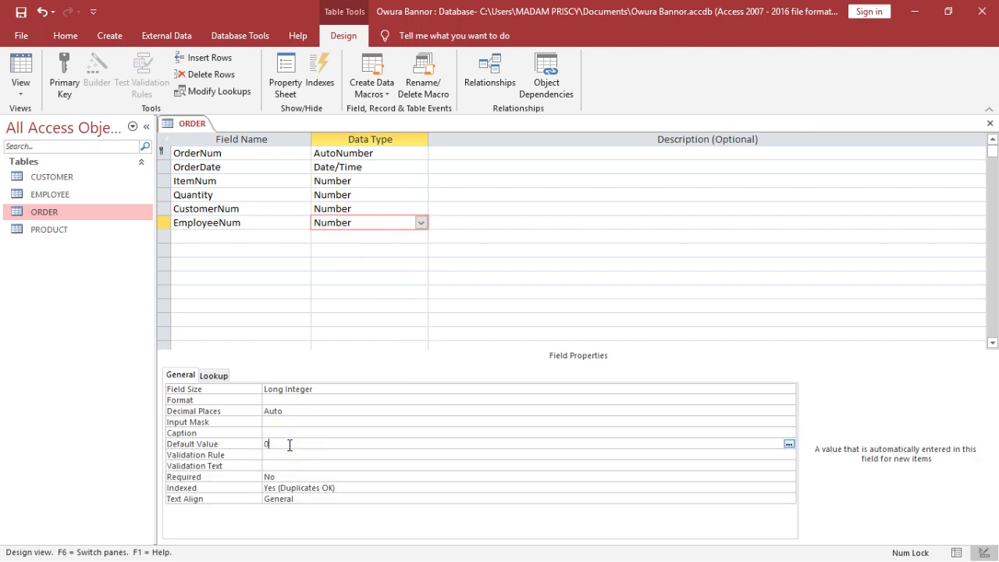
{"action": "key", "text": "BackSpace"}
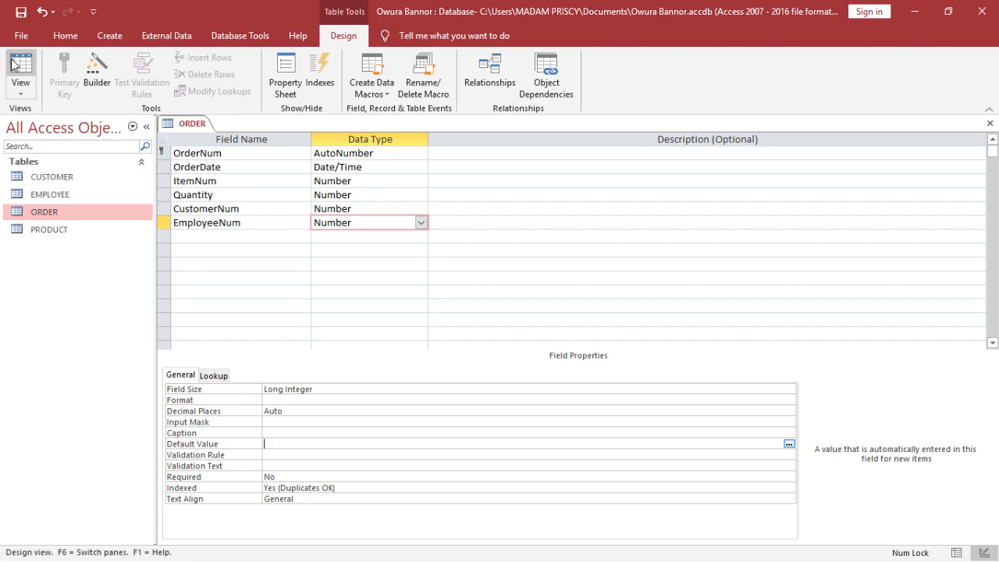
{"action": "left_click", "coordinate": [20, 12]}
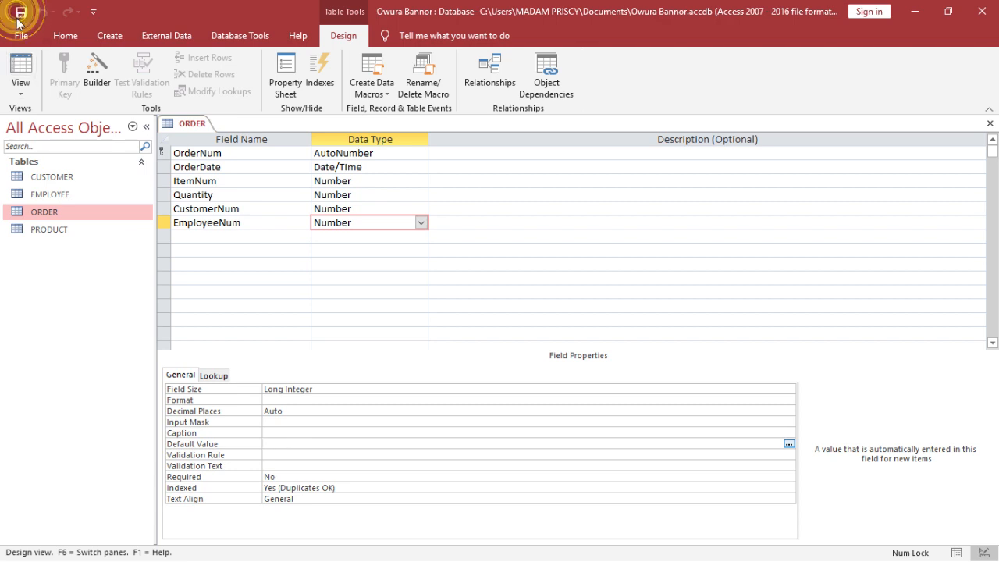
{"action": "left_click", "coordinate": [21, 65]}
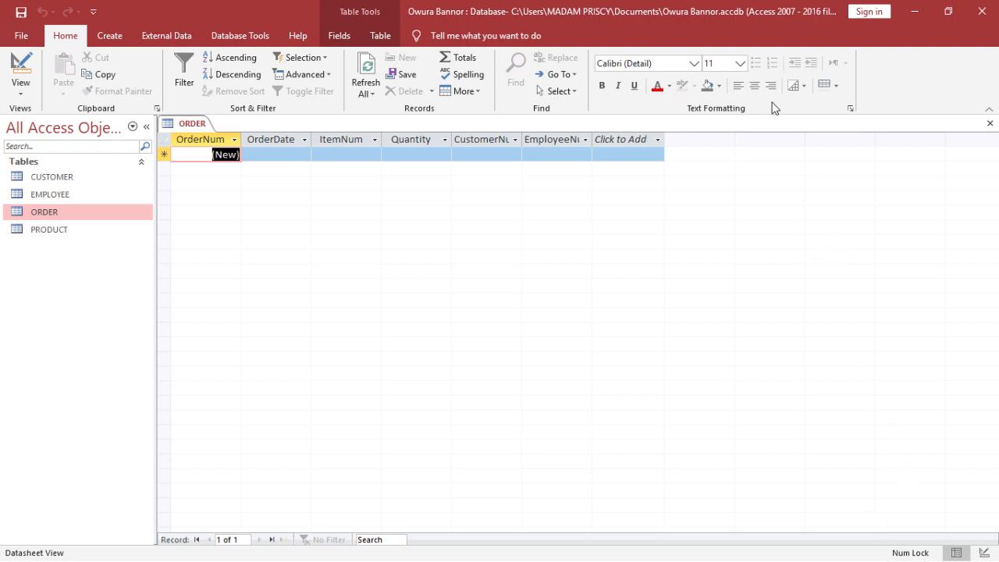
{"action": "double_click", "coordinate": [757, 11]}
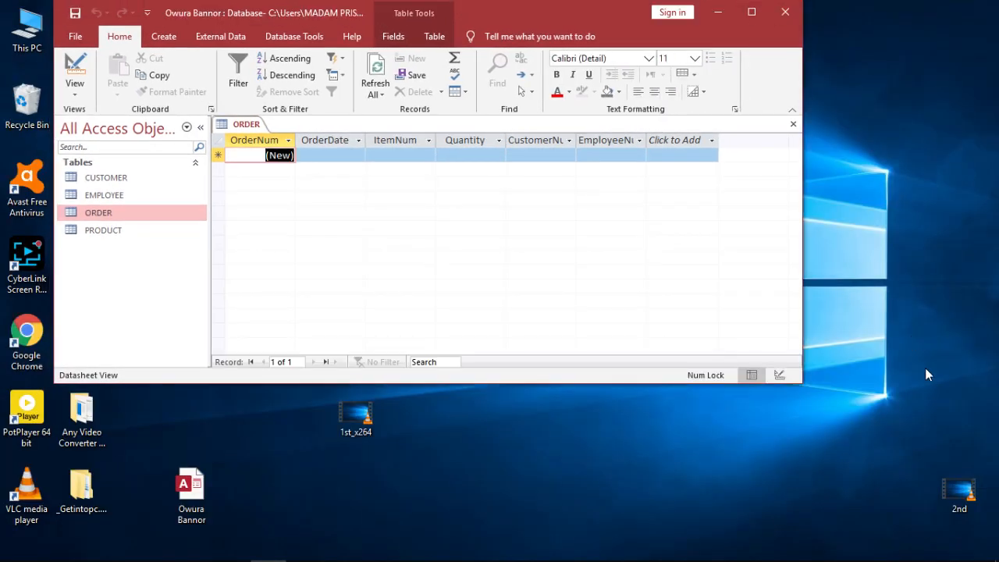
{"action": "mouse_move", "coordinate": [945, 555]}
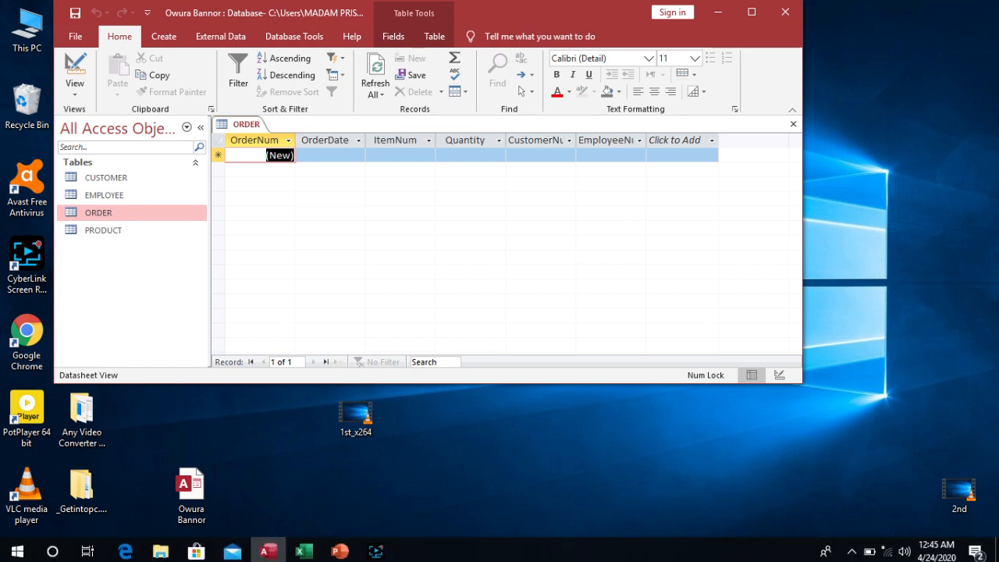
{"action": "left_click", "coordinate": [943, 539]}
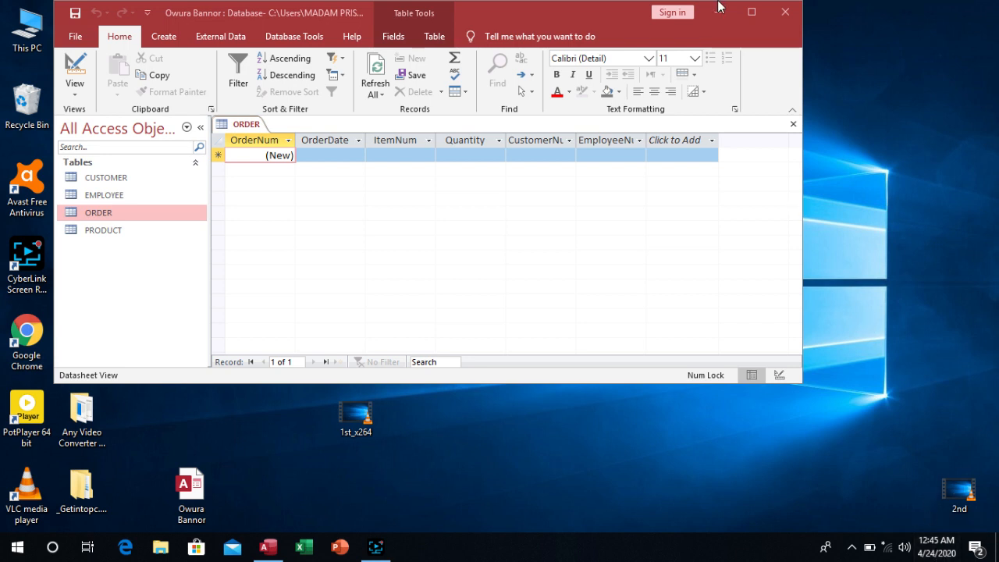
{"action": "left_click", "coordinate": [750, 18]}
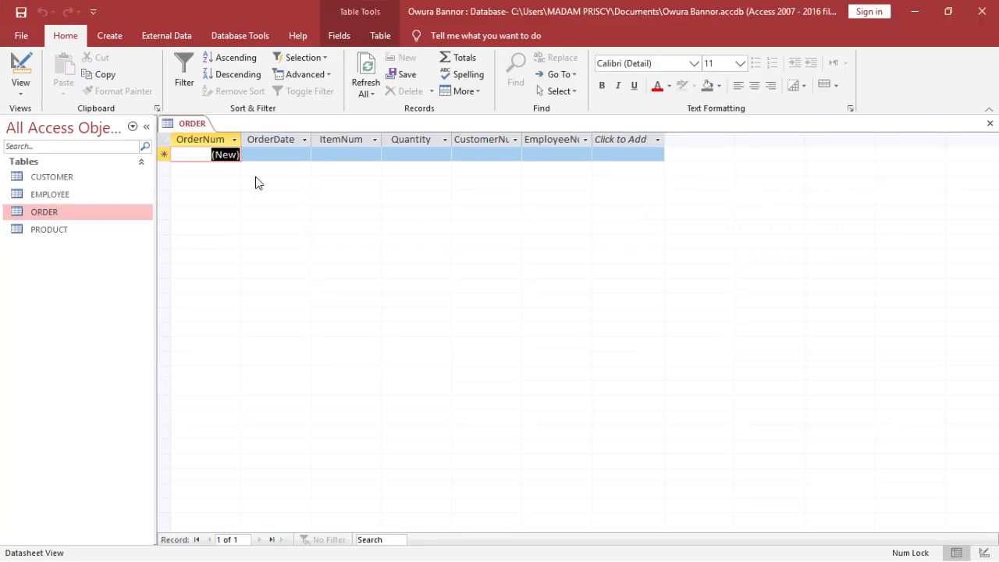
- Enter the first order record with date 10/15/2012, item 4, quantity 3, customer 1 and employee 2
{"action": "key", "text": "Tab"}
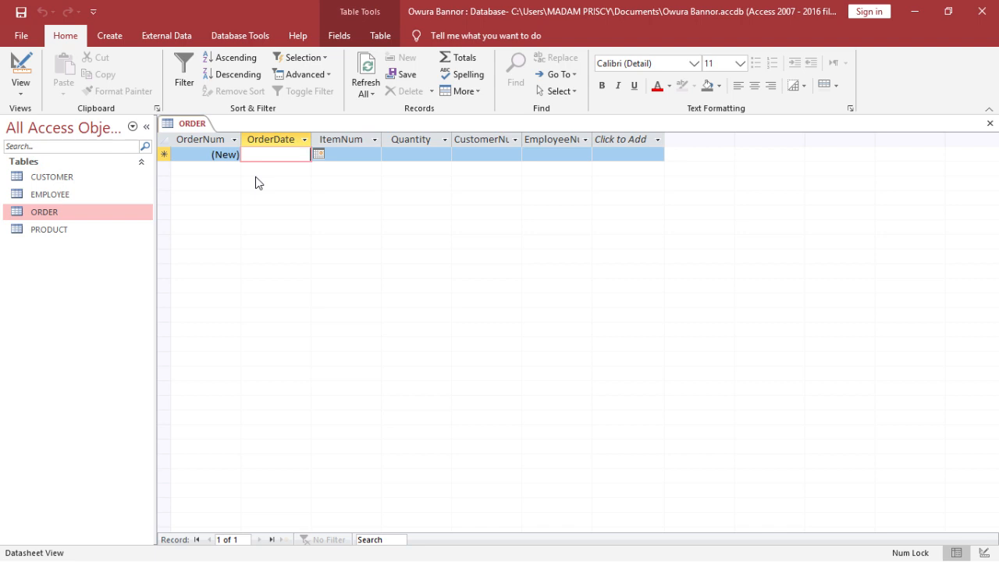
{"action": "type", "text": "10"}
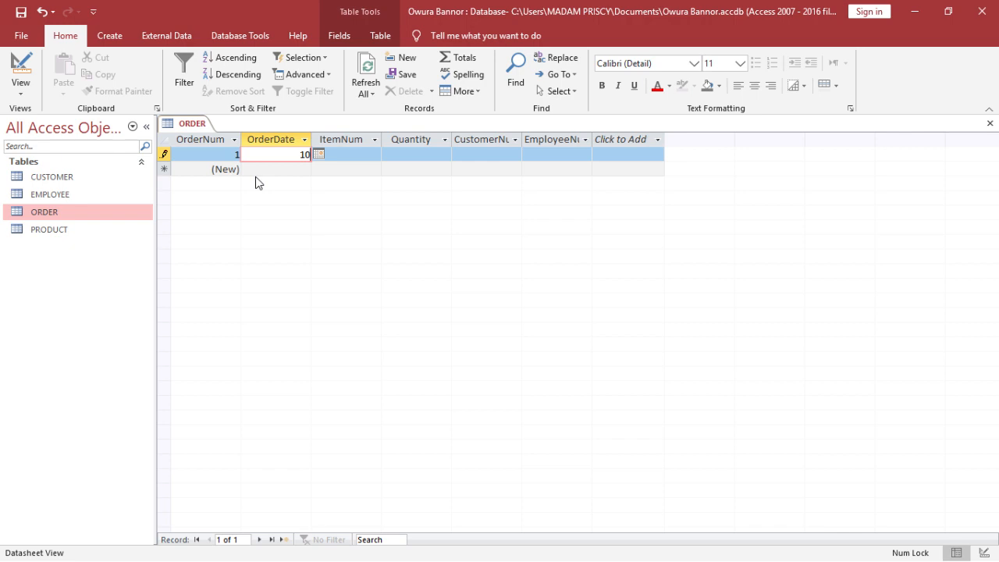
{"action": "type", "text": "/15/2012"}
{"action": "key", "text": "Tab"}
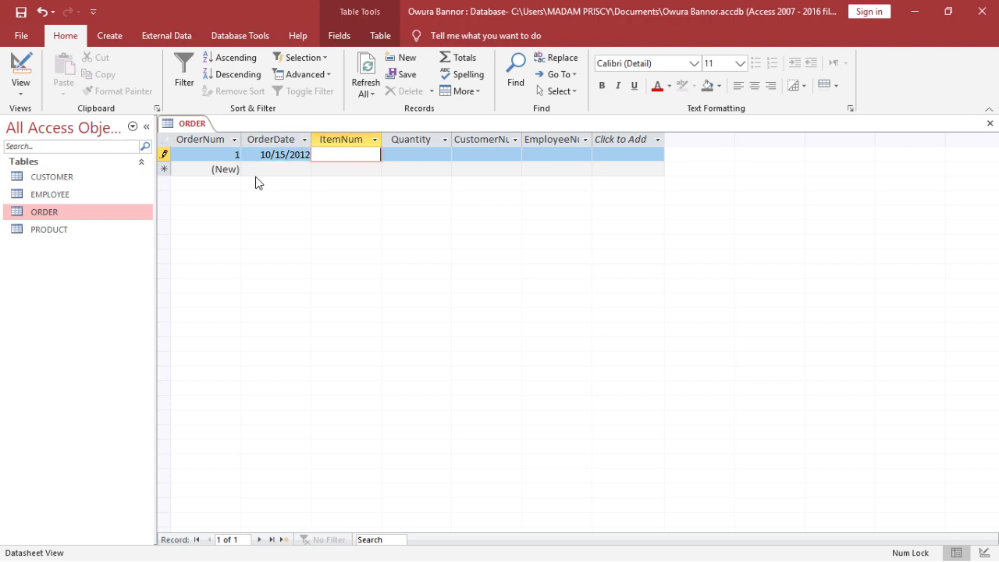
{"action": "type", "text": "4"}
{"action": "key", "text": "Tab"}
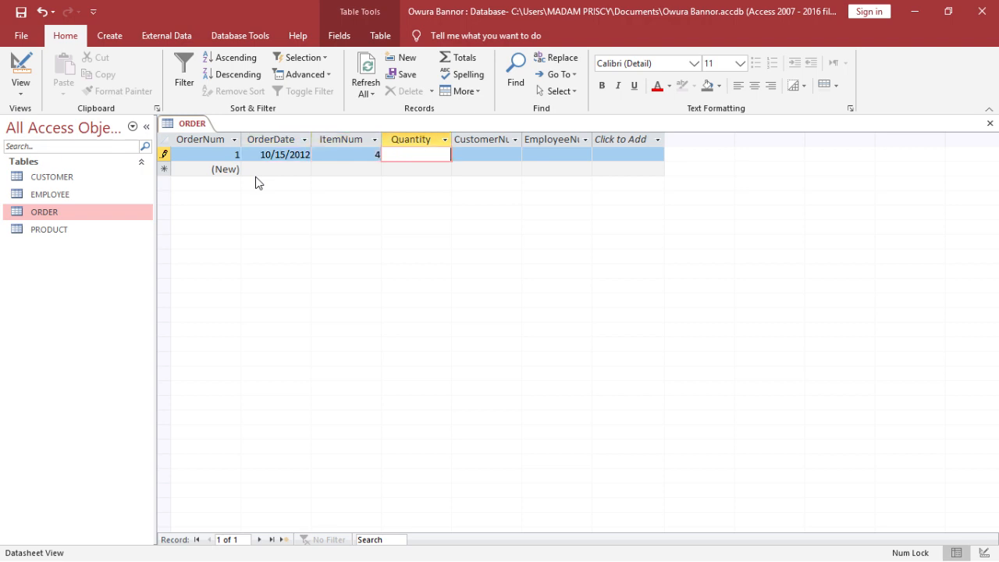
{"action": "type", "text": "3"}
{"action": "key", "text": "Tab"}
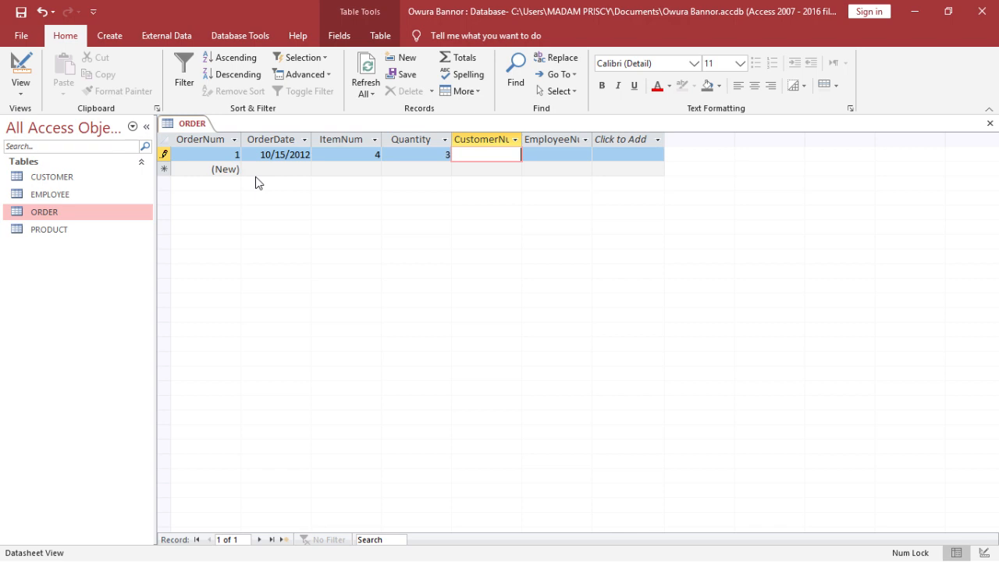
{"action": "type", "text": "1"}
{"action": "key", "text": "Tab"}
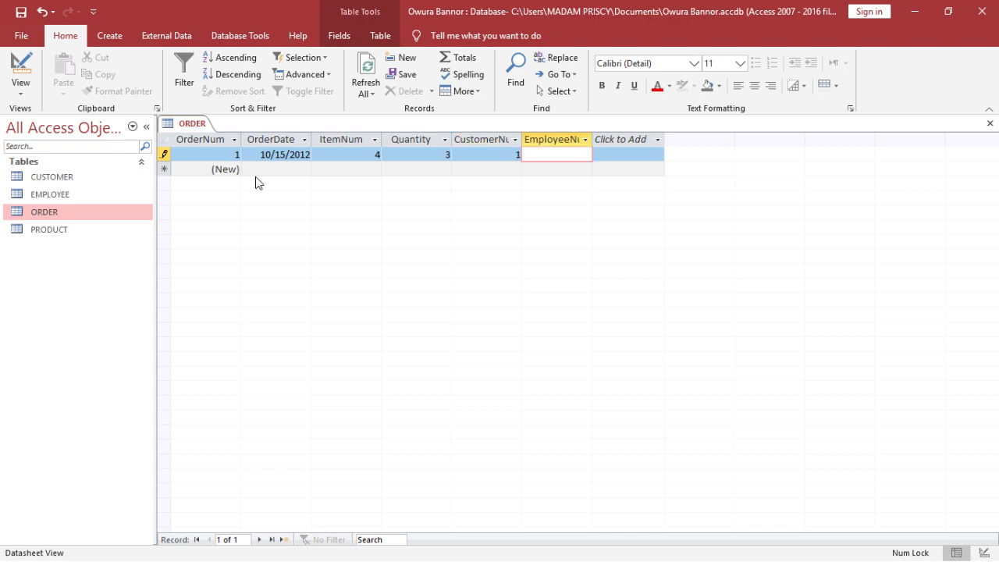
{"action": "type", "text": "2"}
{"action": "key", "text": "Tab"}
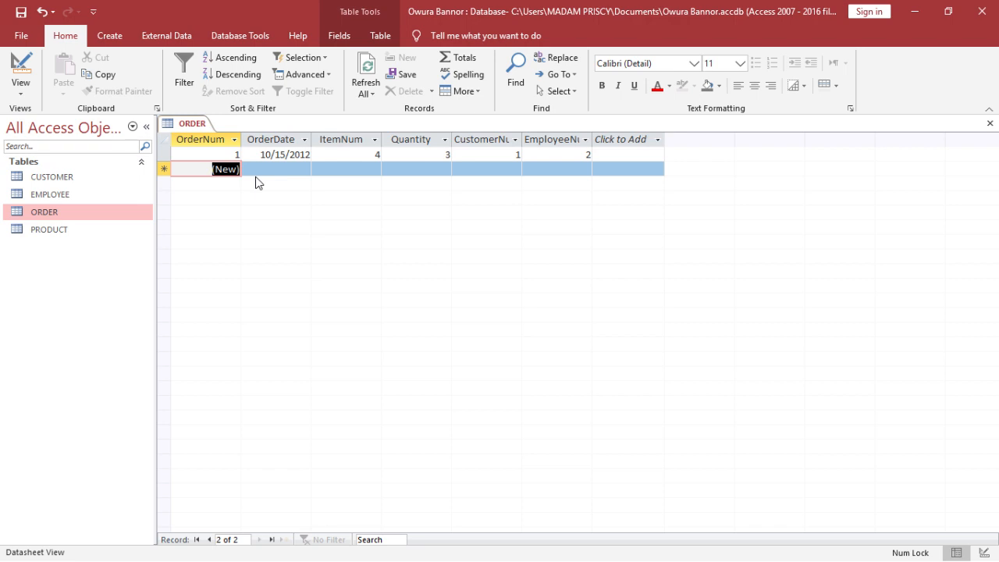
- Start a second order record with date 10/31/2012, item 3, quantity 4 and customer 3
{"action": "left_click", "coordinate": [278, 166]}
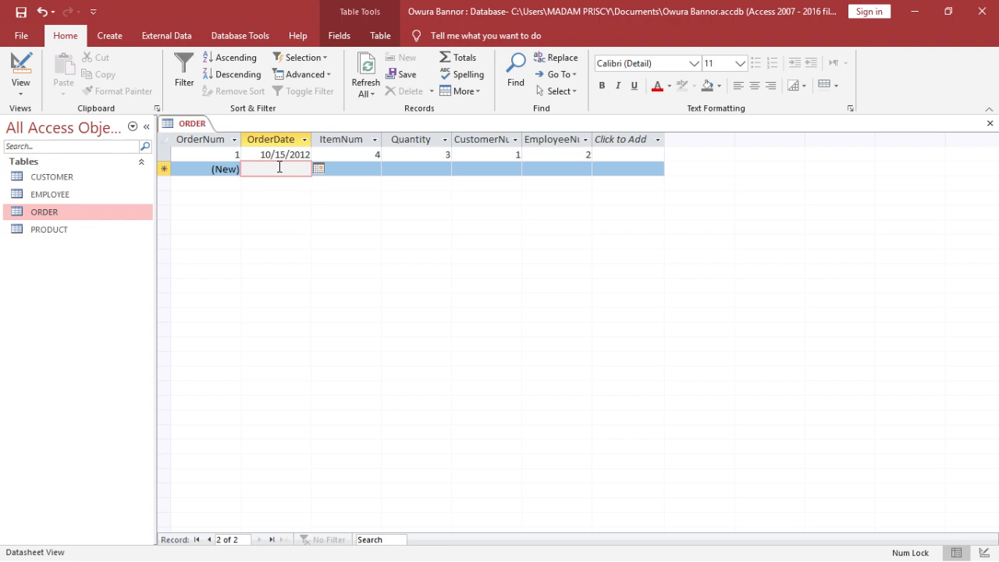
{"action": "type", "text": "10/"}
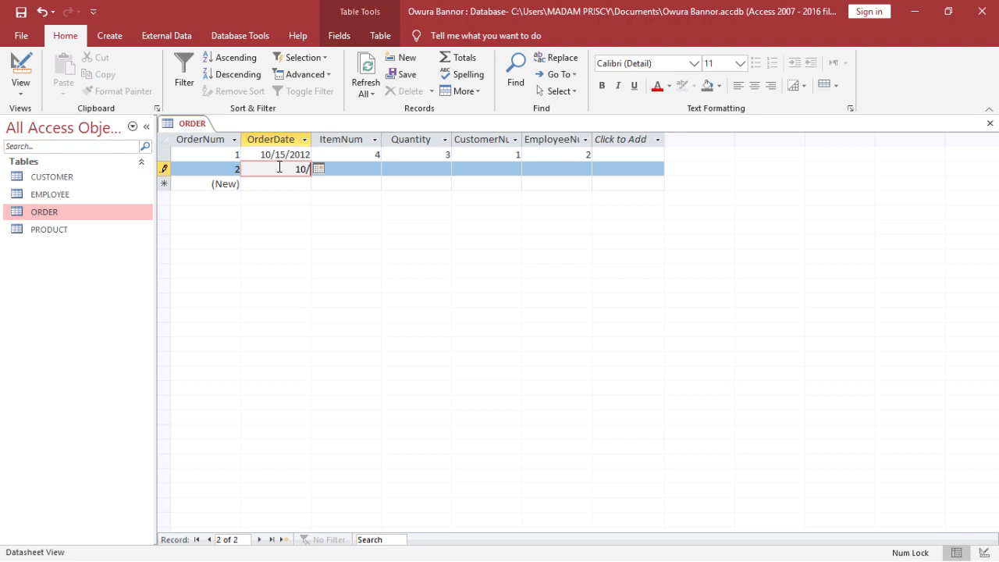
{"action": "type", "text": "31/2012"}
{"action": "key", "text": "Tab"}
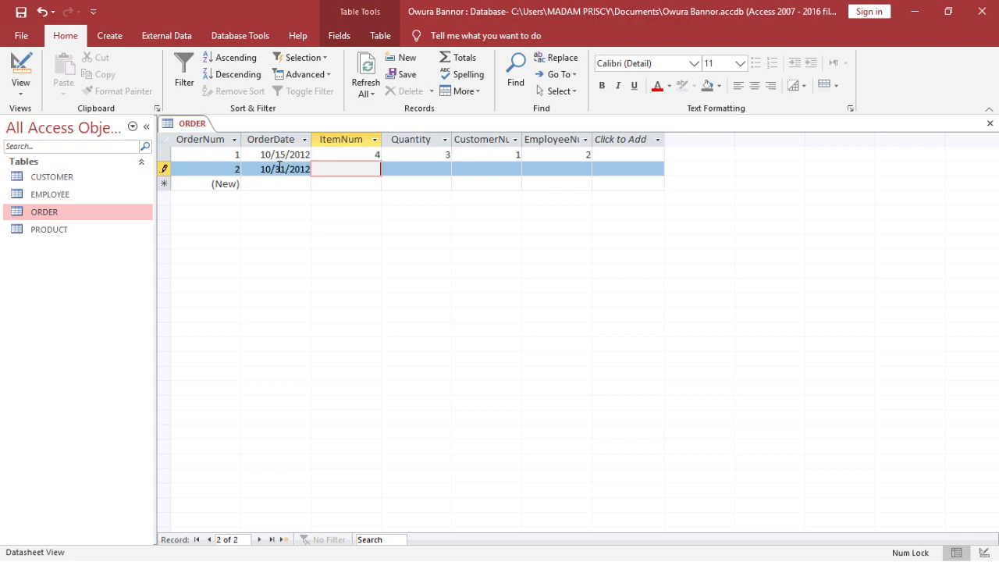
{"action": "type", "text": "3"}
{"action": "key", "text": "Tab"}
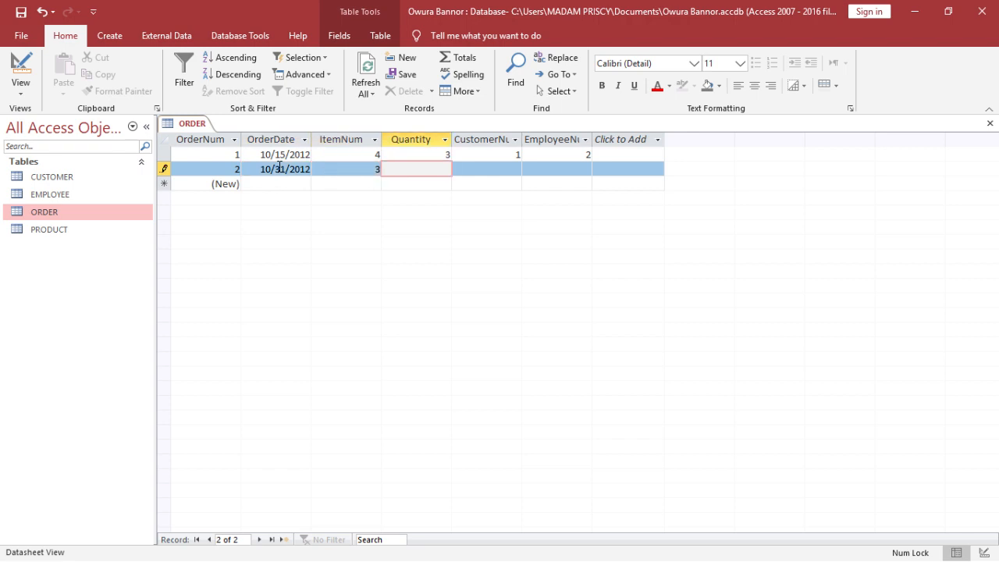
{"action": "type", "text": "4"}
{"action": "key", "text": "Tab"}
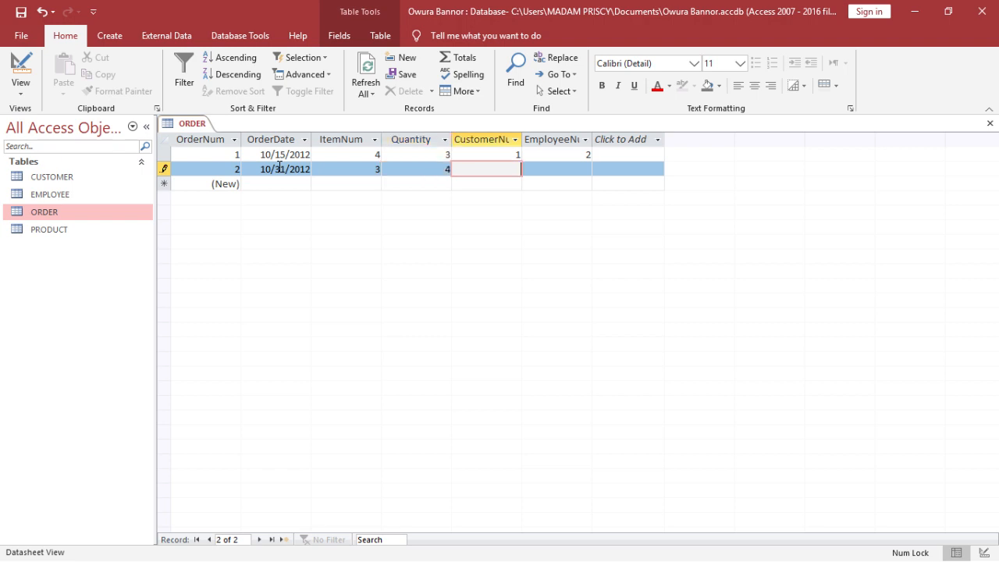
{"action": "type", "text": "3"}
{"action": "key", "text": "Tab"}
{"action": "type", "text": "1"}
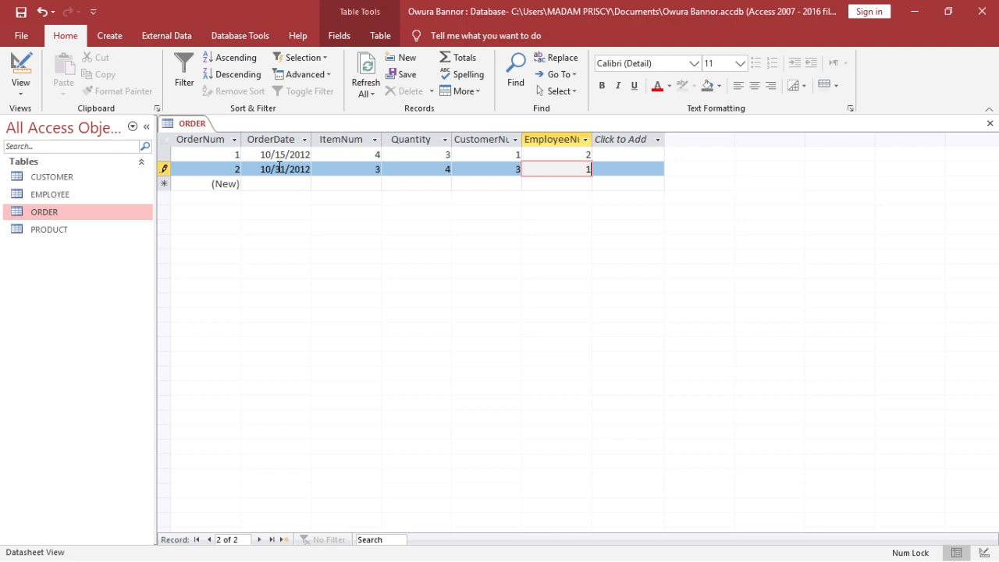
{"action": "key", "text": "BackSpace"}
- Open the EMPLOYEE table to check the available employee numbers, then close it
{"action": "left_click", "coordinate": [78, 201]}
{"action": "double_click", "coordinate": [78, 201]}
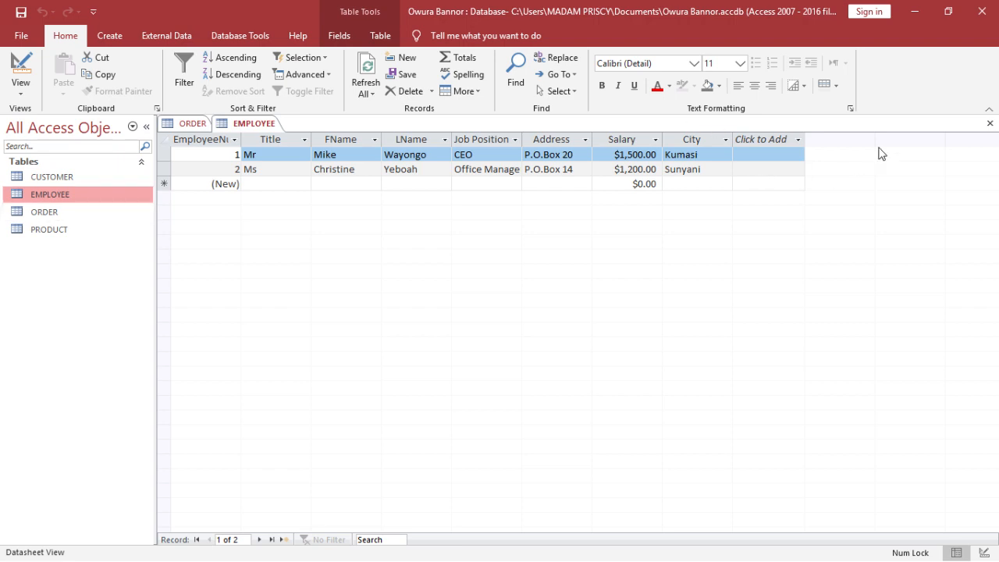
{"action": "left_click", "coordinate": [990, 123]}
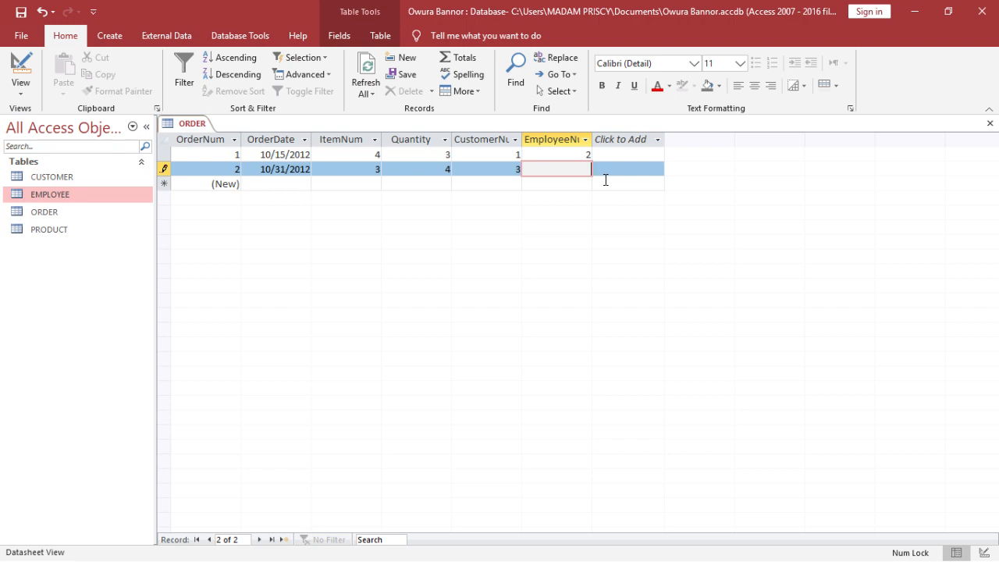
- Set the second order's employee number to 1 and save the record
{"action": "type", "text": "3"}
{"action": "key", "text": "Tab"}
{"action": "key", "text": "Tab"}
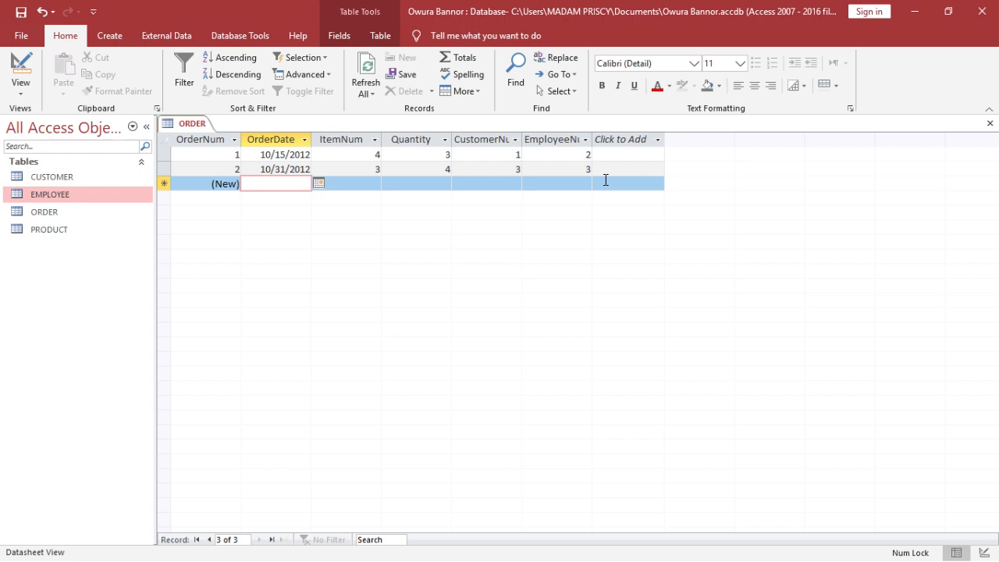
{"action": "left_click", "coordinate": [589, 170]}
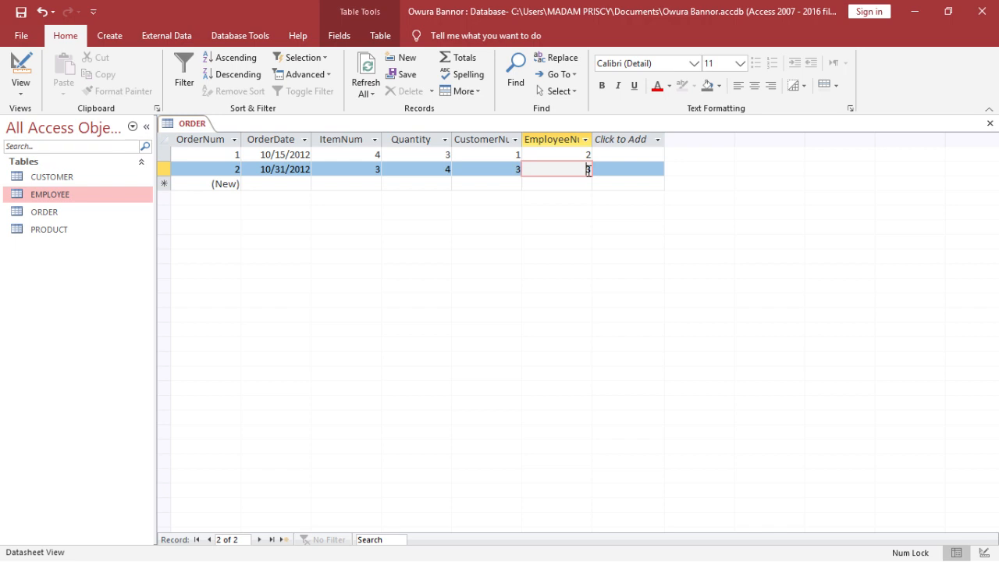
{"action": "key", "text": "BackSpace"}
{"action": "type", "text": "1"}
{"action": "key", "text": "Return"}
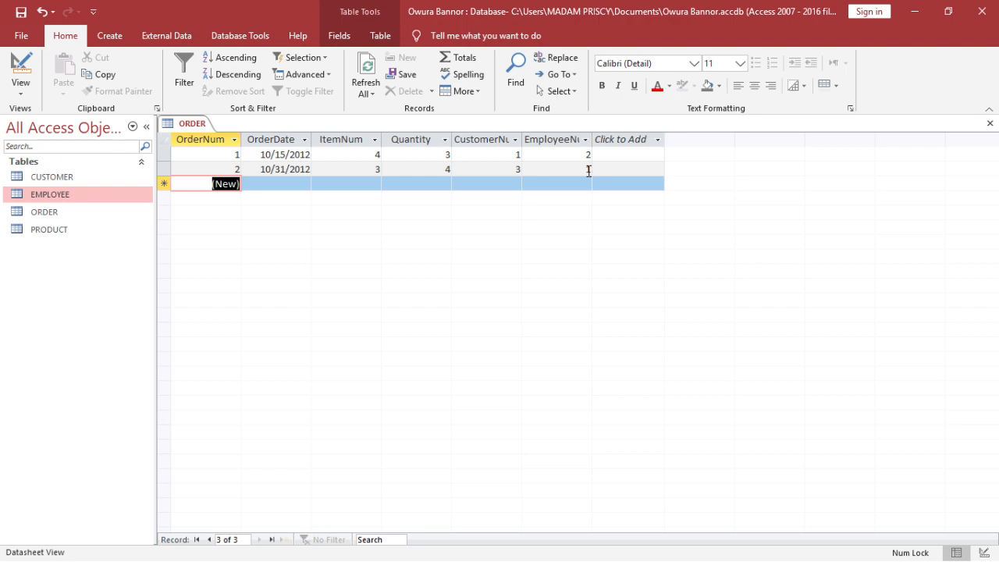
{"action": "left_click", "coordinate": [978, 13]}
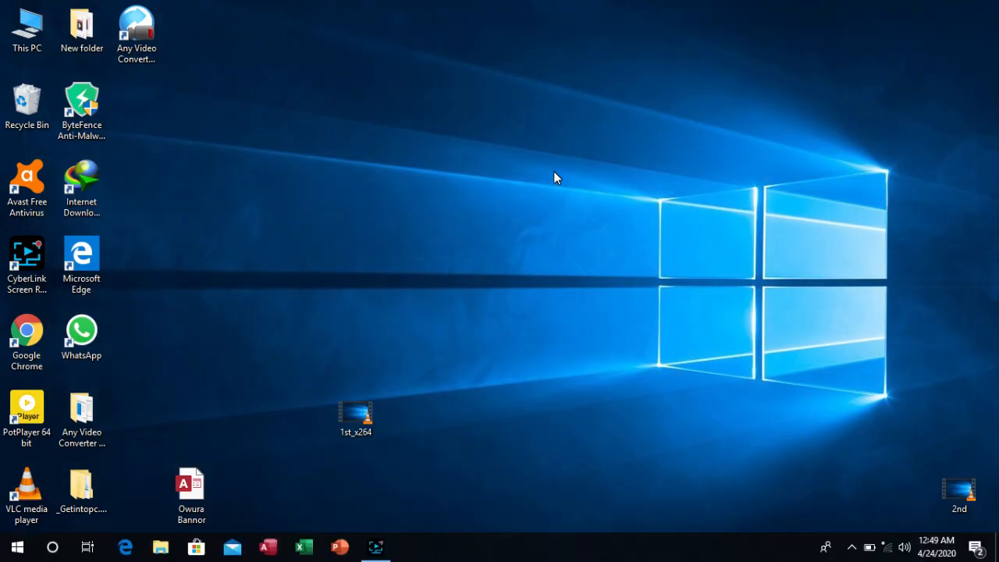
{"action": "left_click", "coordinate": [384, 546]}
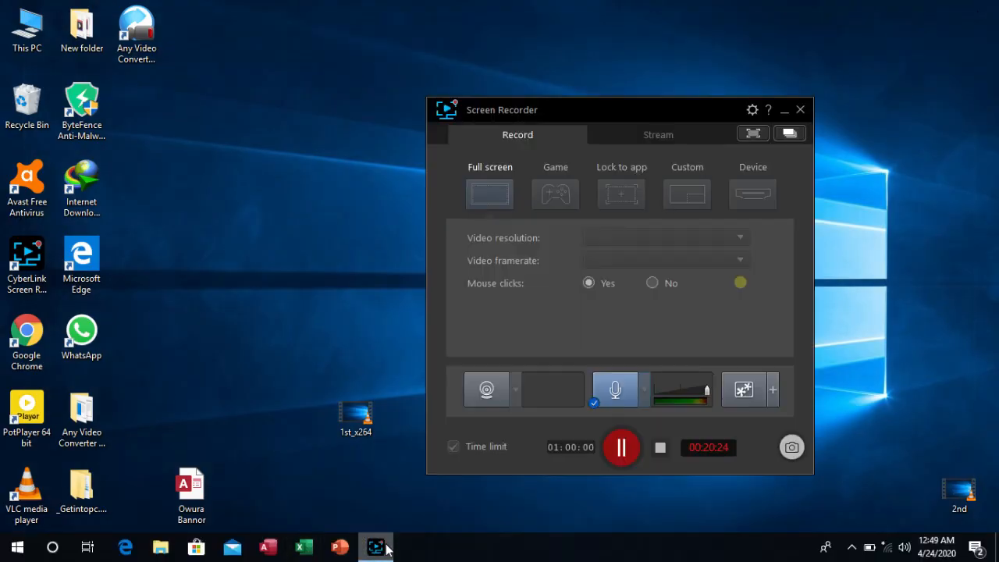
{"action": "left_click", "coordinate": [664, 447]}
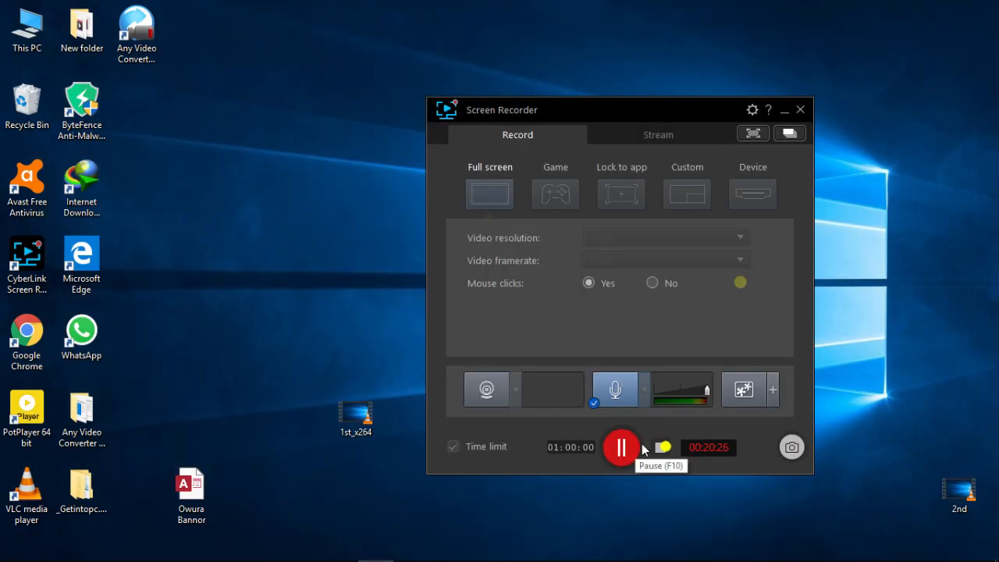